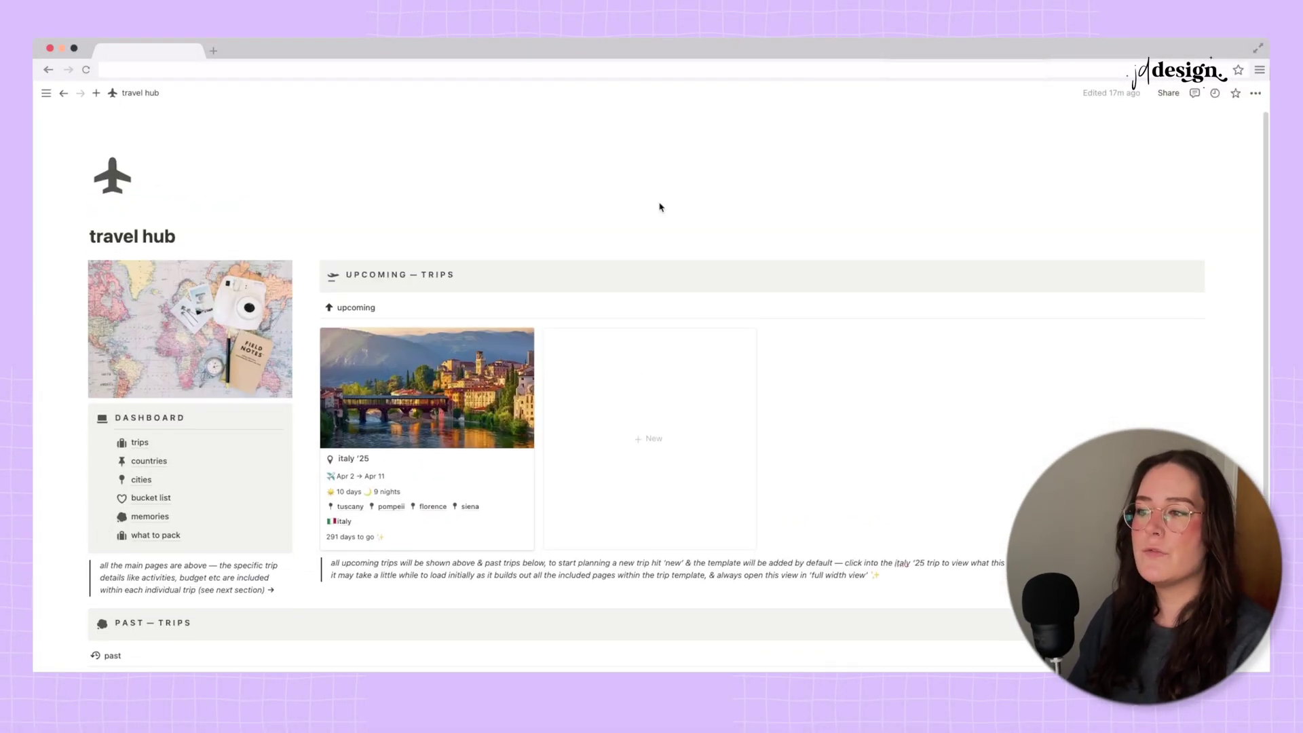
- Open the trips page from the travel hub dashboard and look through its upcoming, past and all views
scroll(660, 206, down, 1)
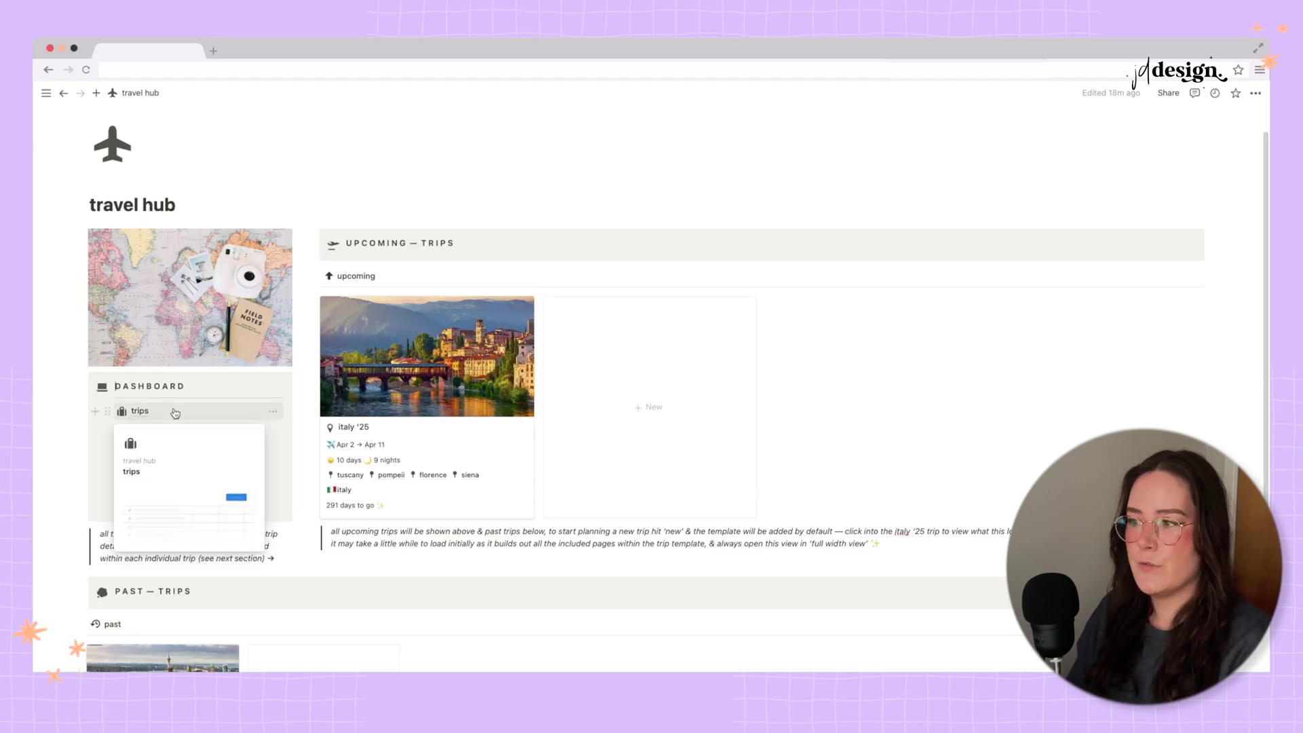
click(140, 411)
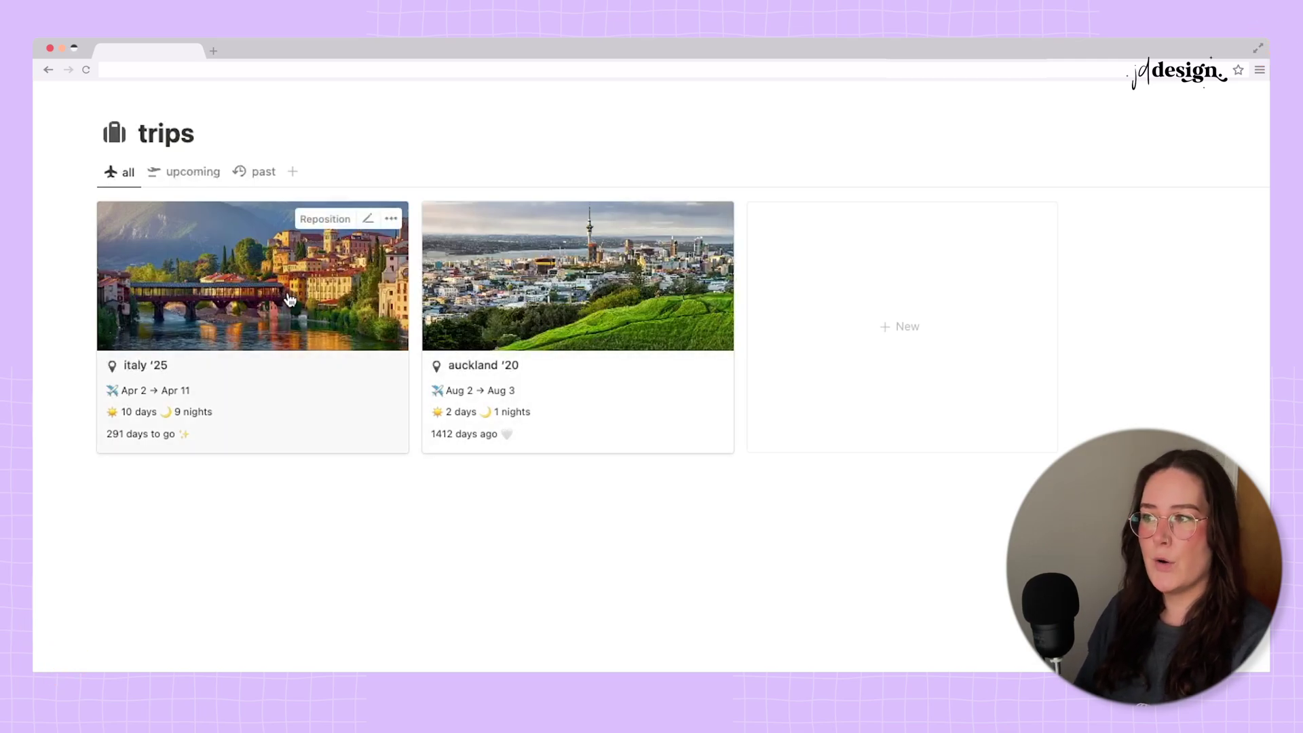
click(167, 176)
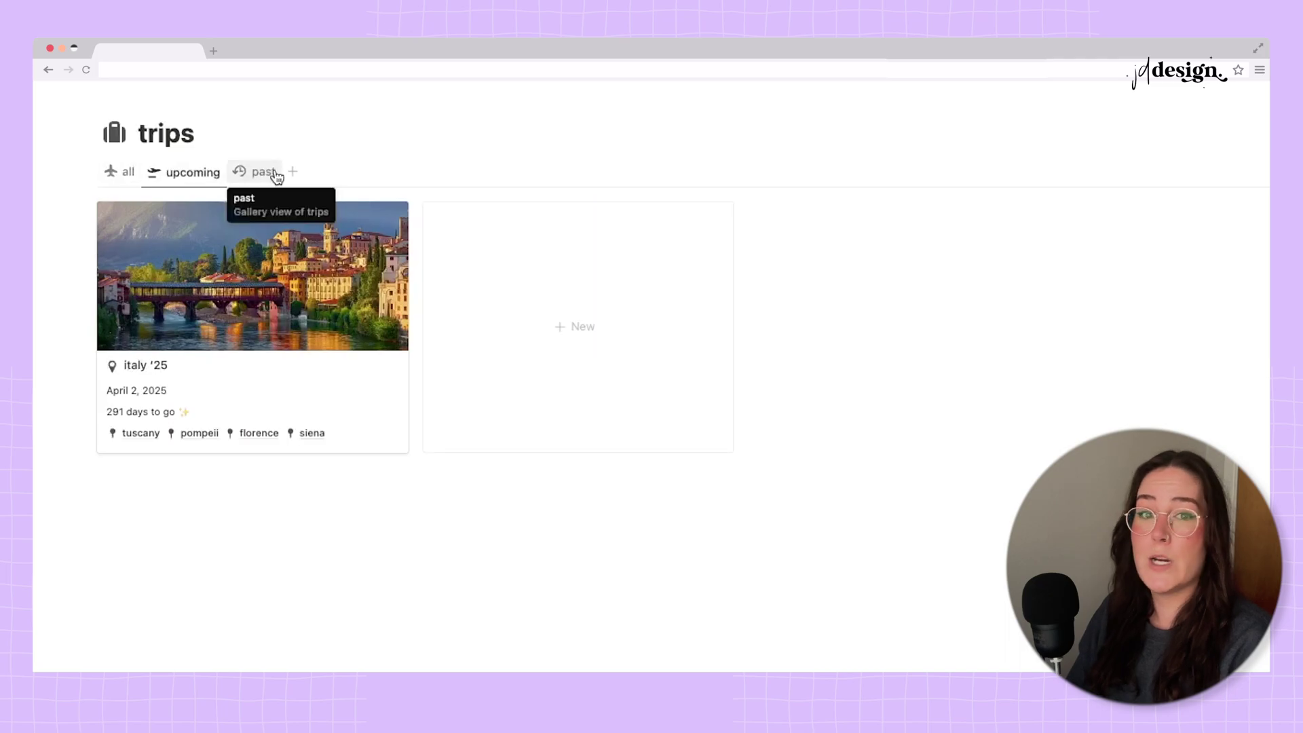
click(272, 175)
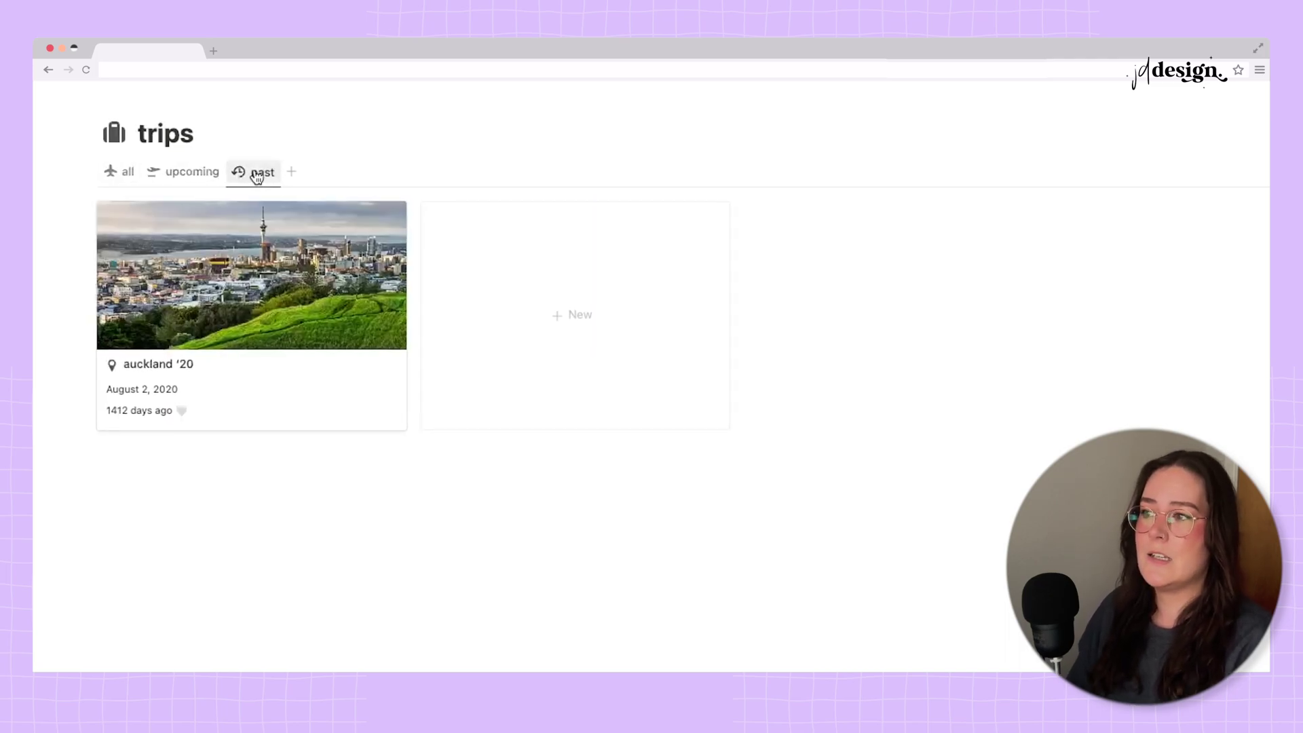
click(100, 169)
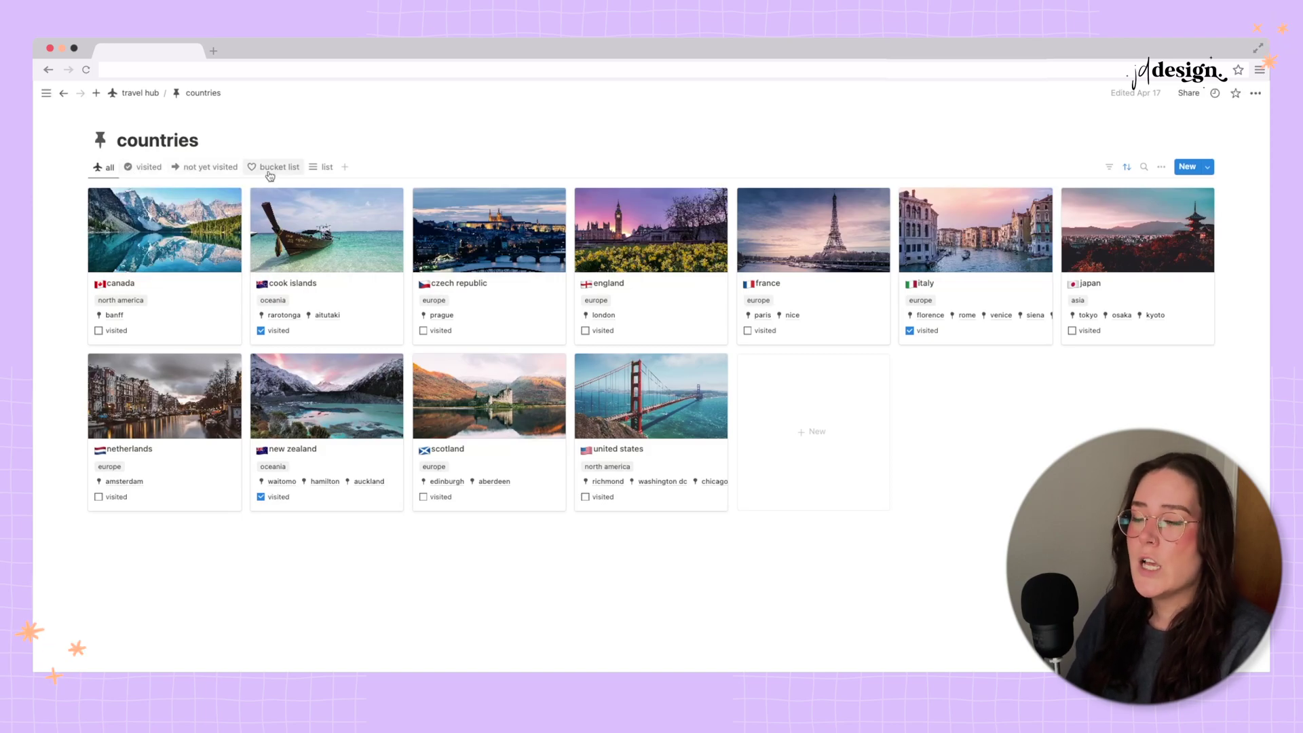
- Widen the trips column slightly in the countries list view, and return to the all gallery view
click(314, 168)
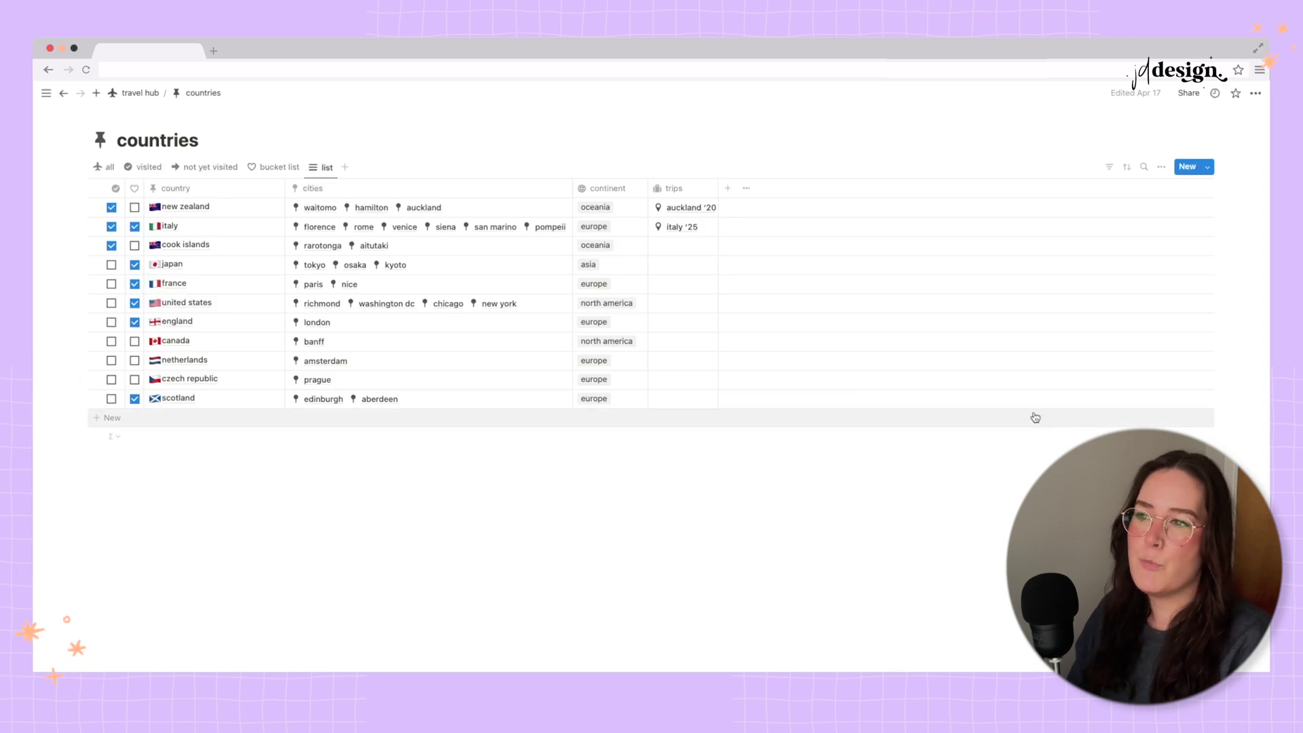
drag(717, 191, 733, 188)
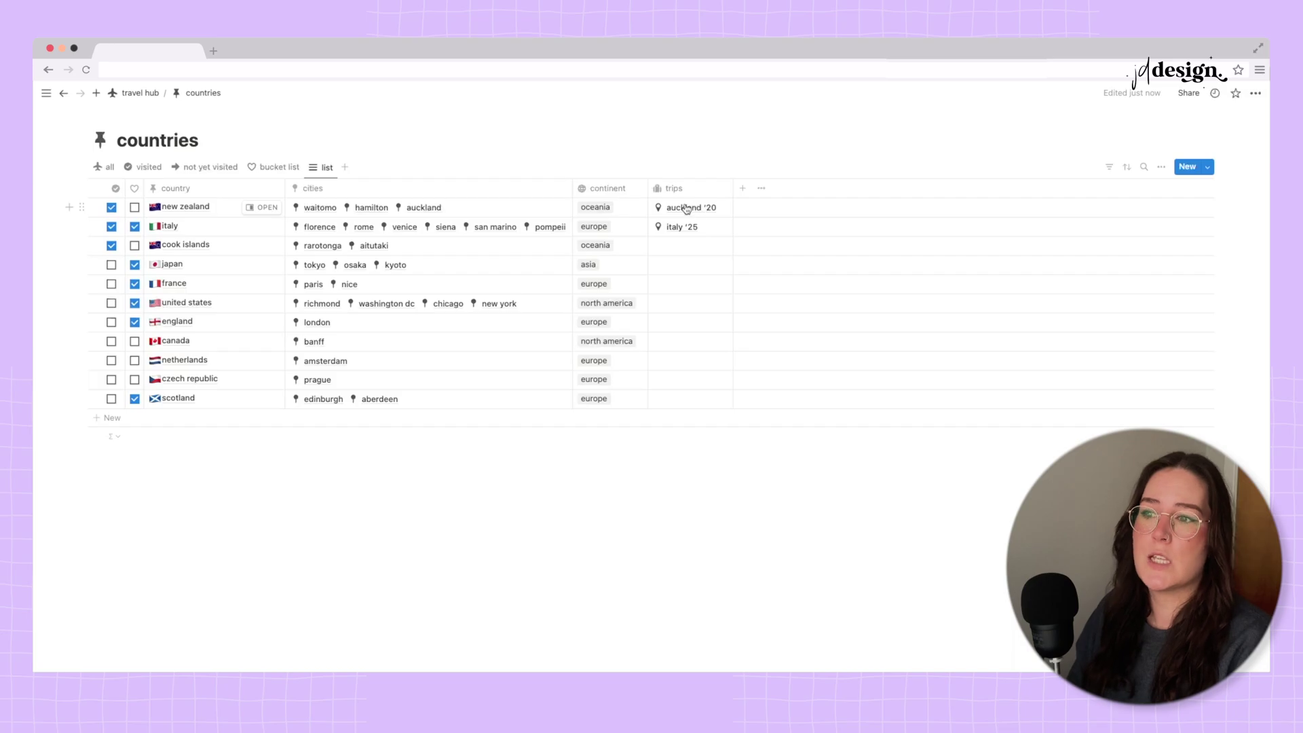
click(105, 167)
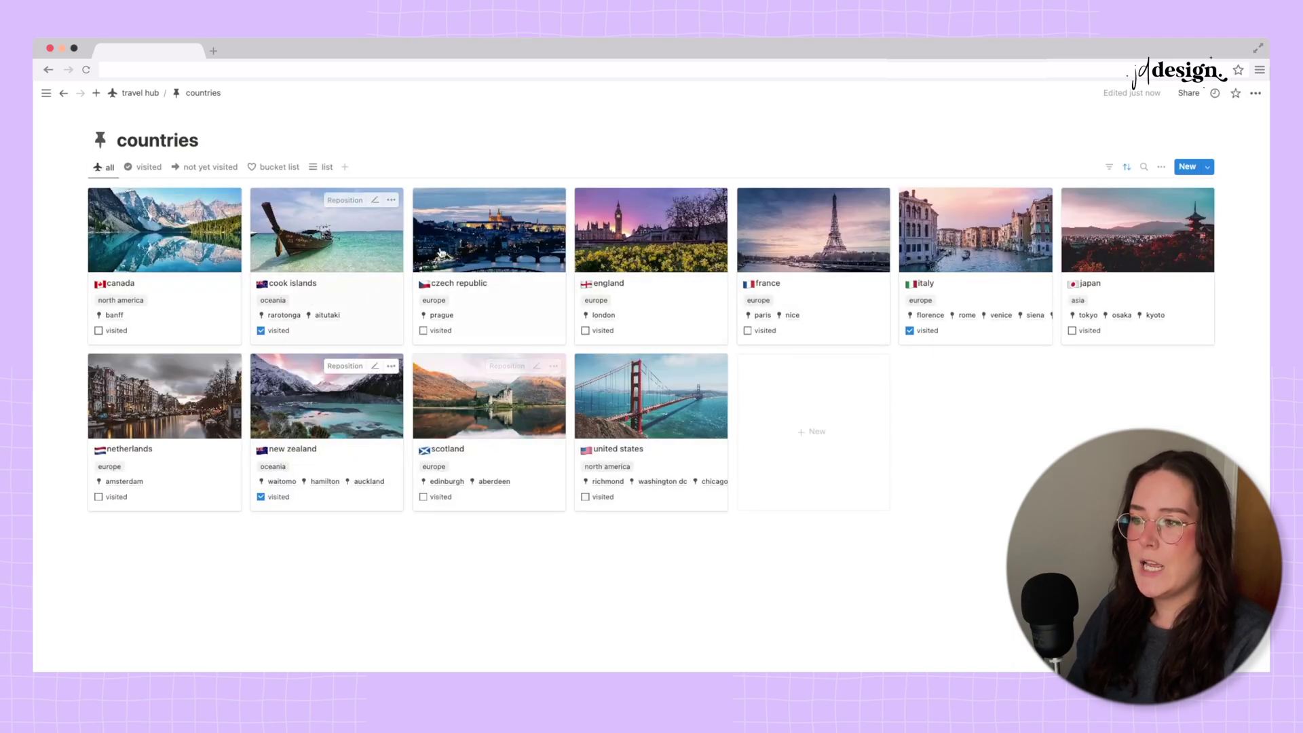
- Open the new zealand country page and review its properties, general section, and upcoming and past trips
click(377, 453)
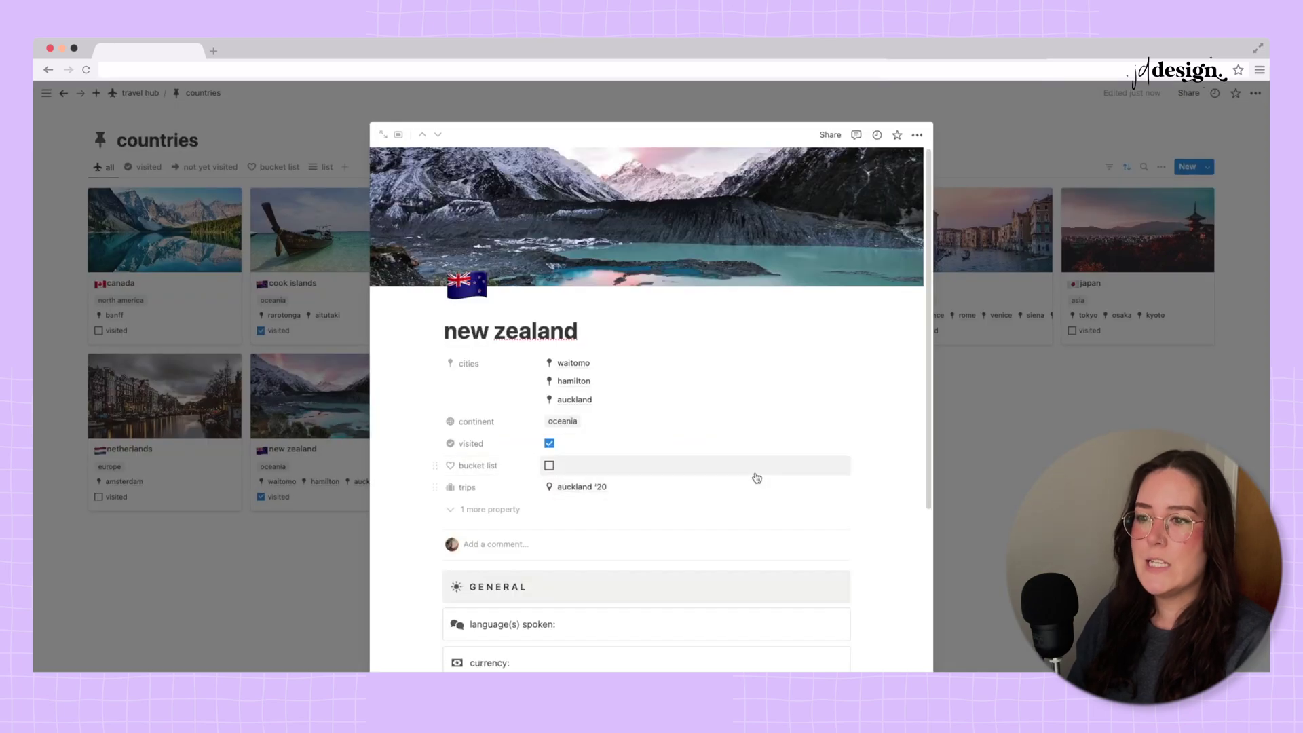
scroll(857, 411, down, 1)
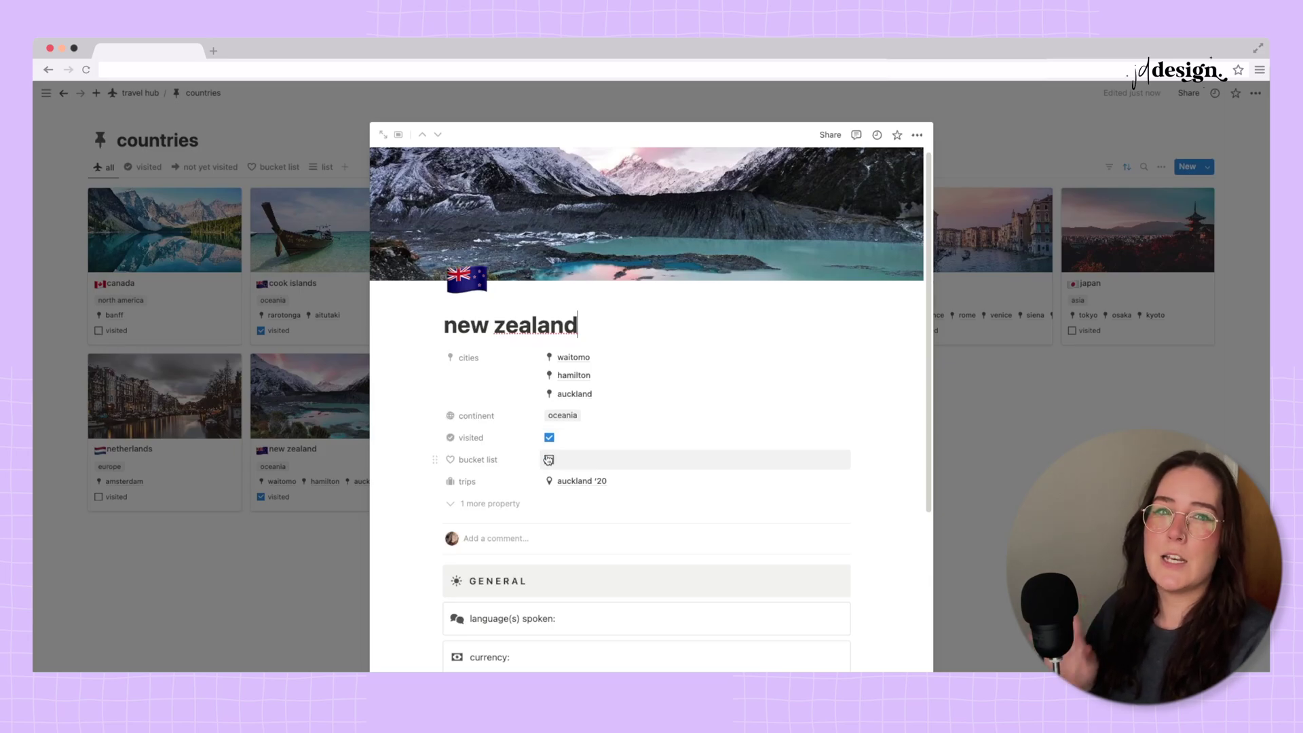
scroll(669, 471, down, 5)
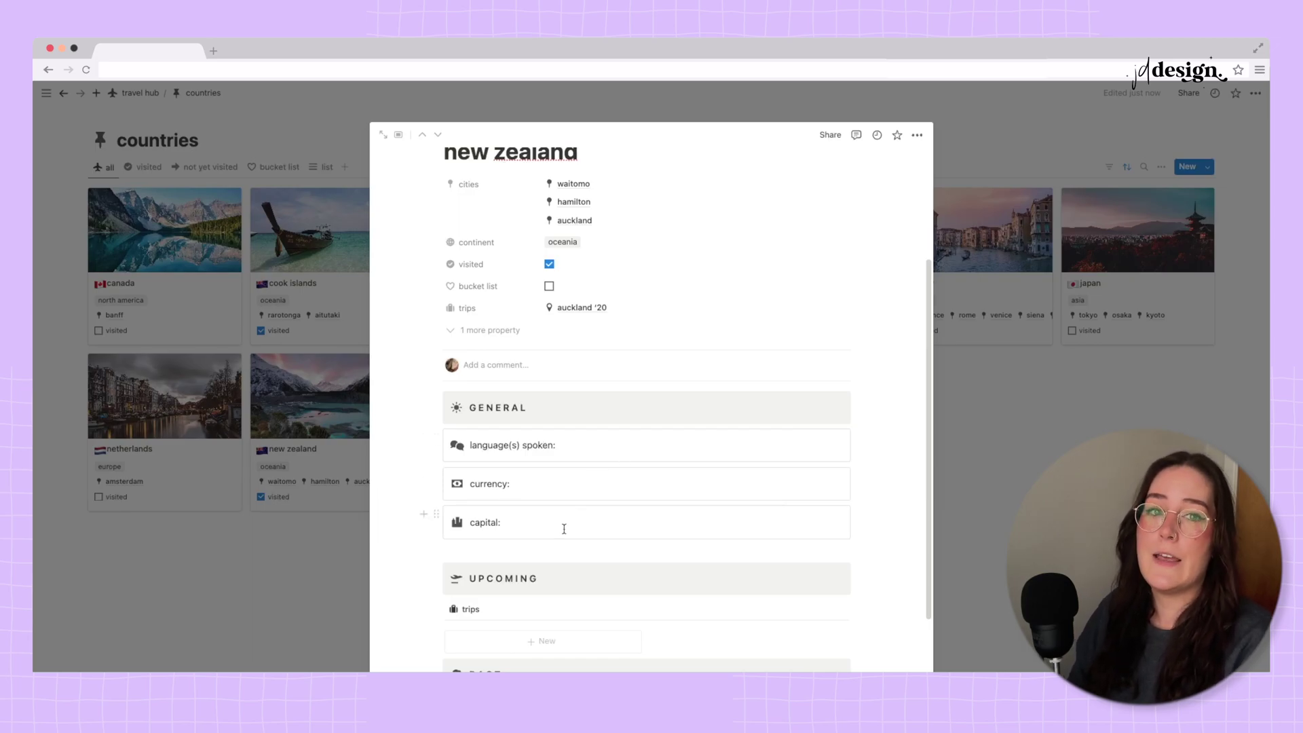
scroll(564, 526, down, 5)
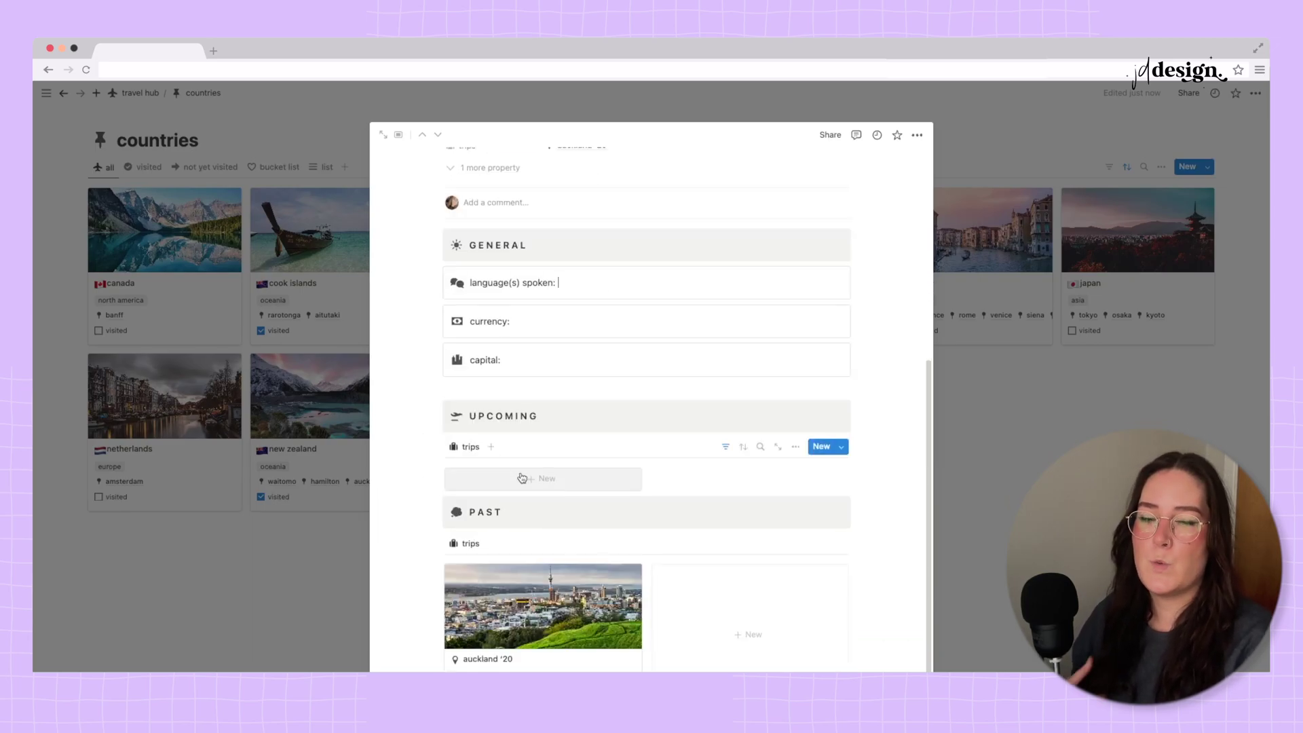
scroll(608, 474, down, 1)
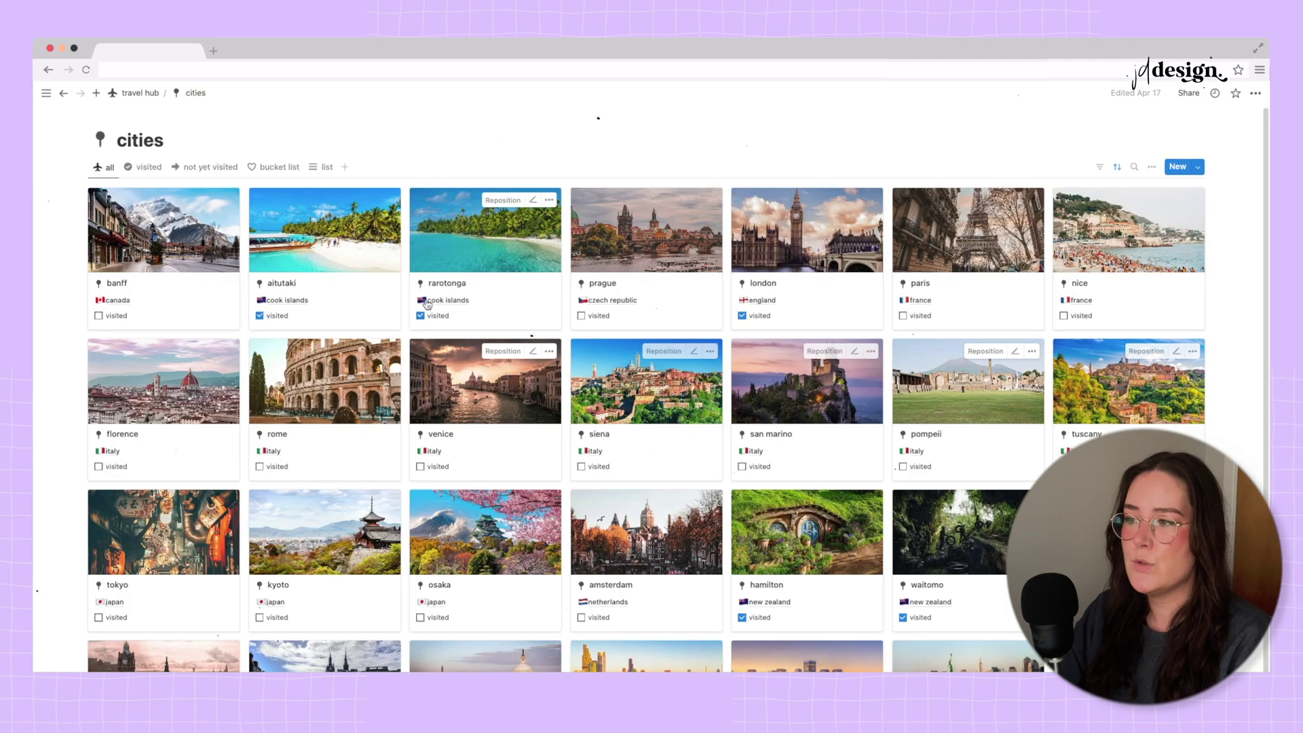
- Return to the travel hub, open the bucket list page and review its tracking, countries and cities sections
click(140, 93)
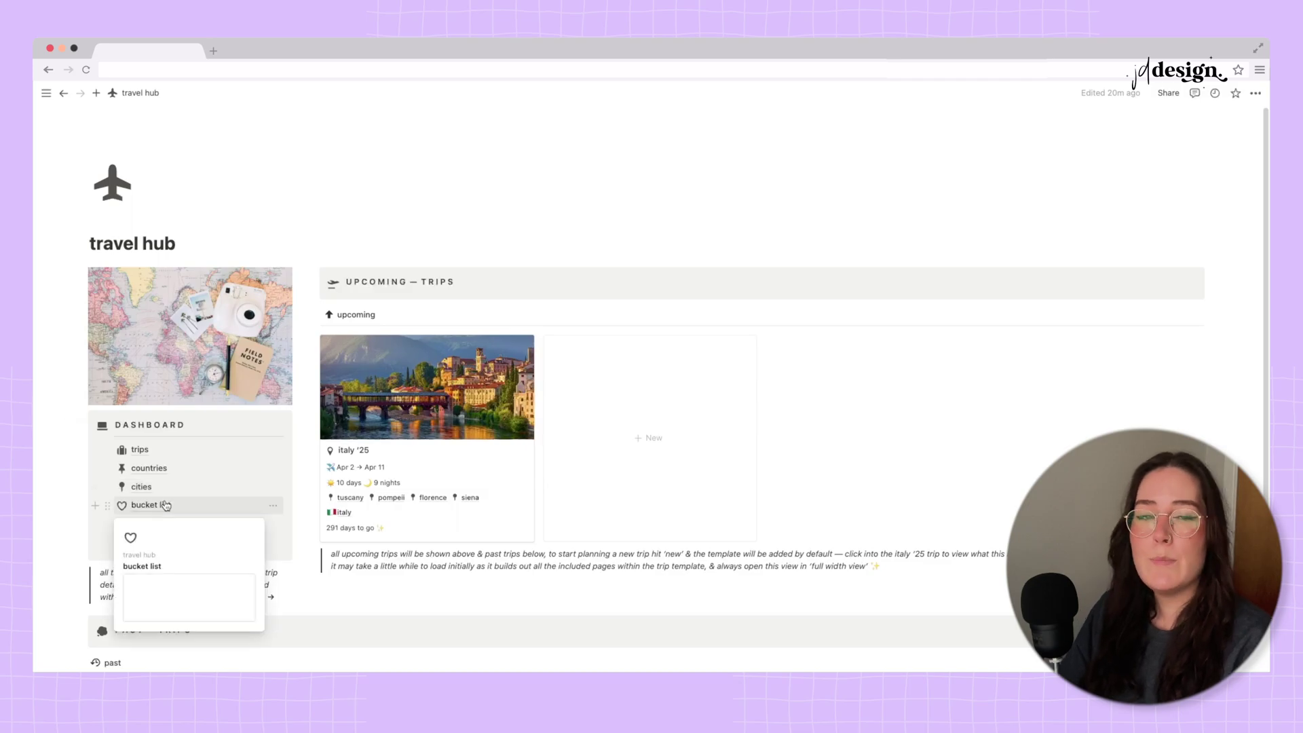
click(165, 505)
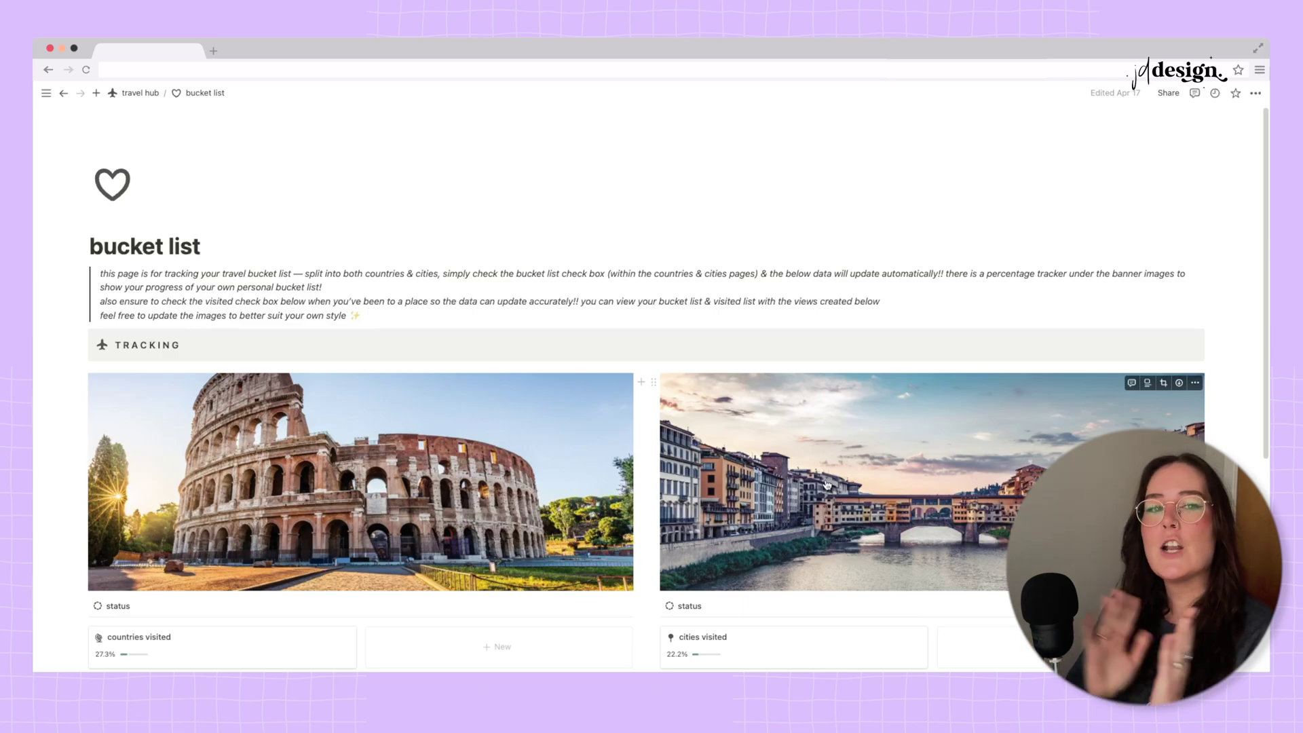
scroll(827, 483, down, 3)
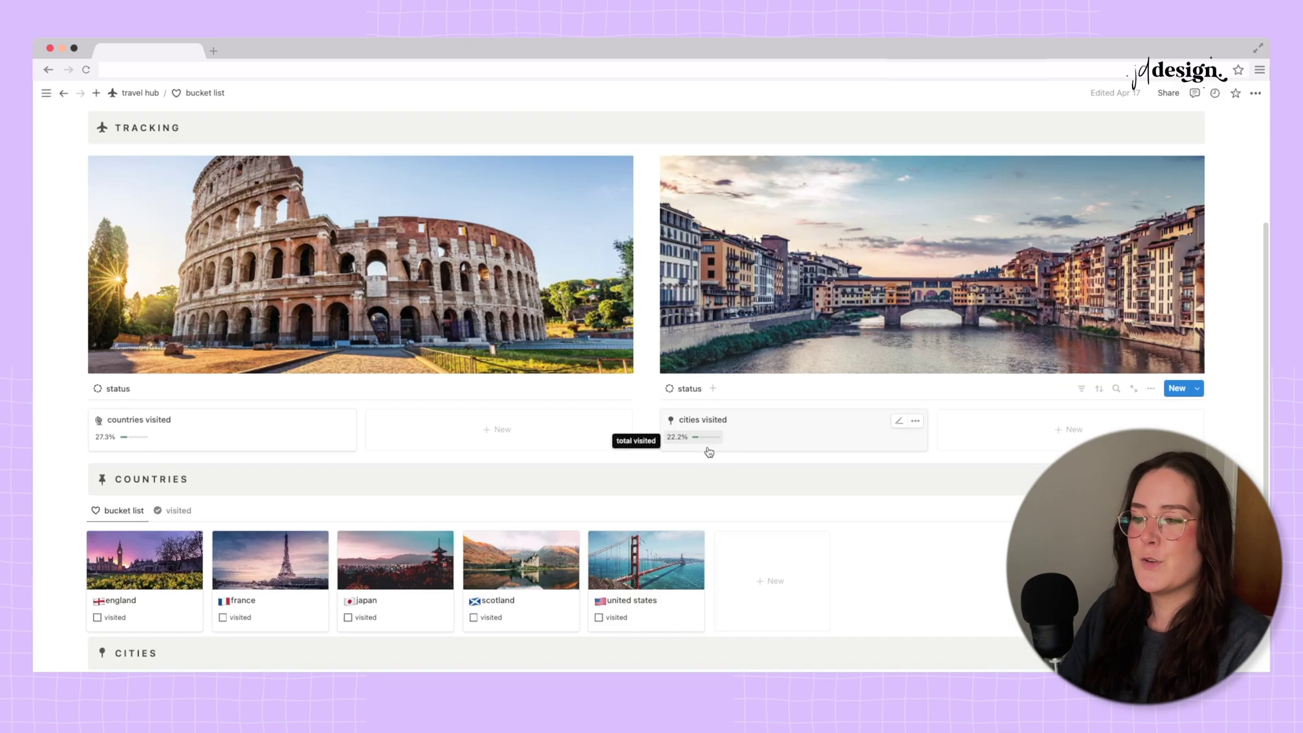
scroll(708, 452, down, 3)
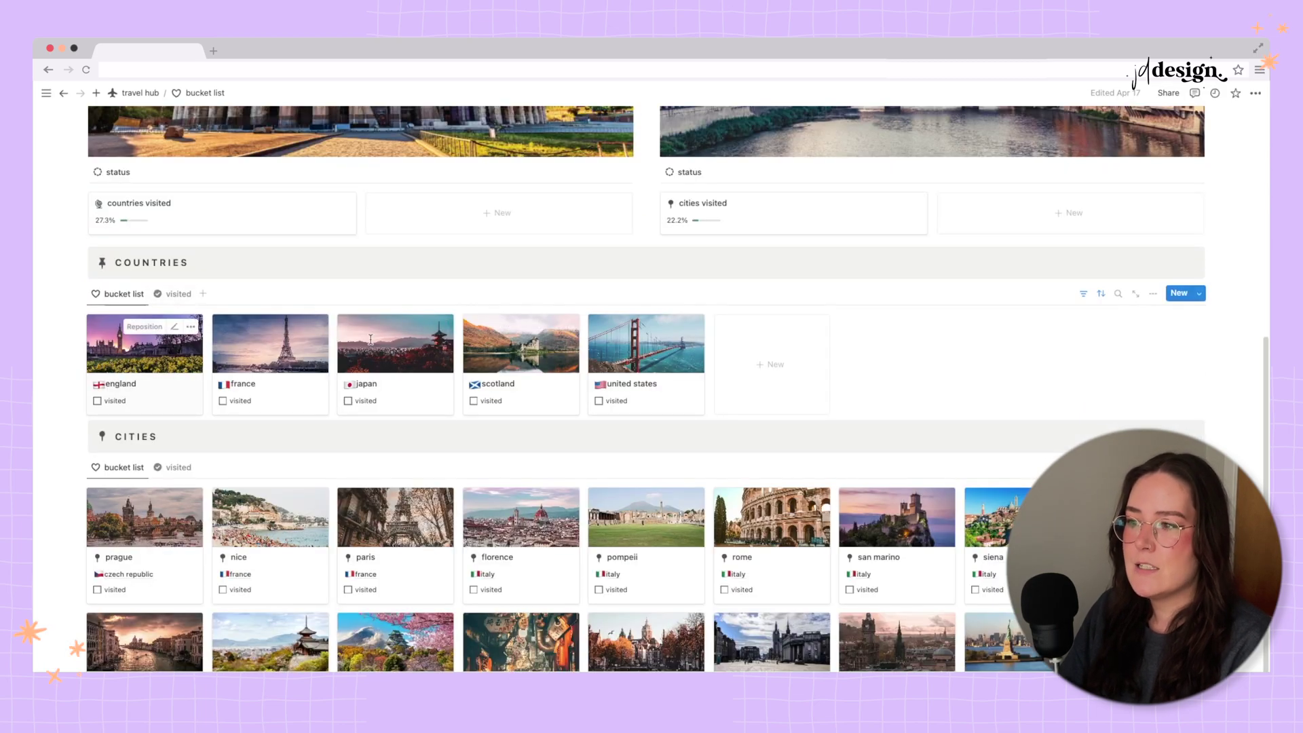
- Mark united states as visited in the countries bucket list and show the visited countries
click(599, 401)
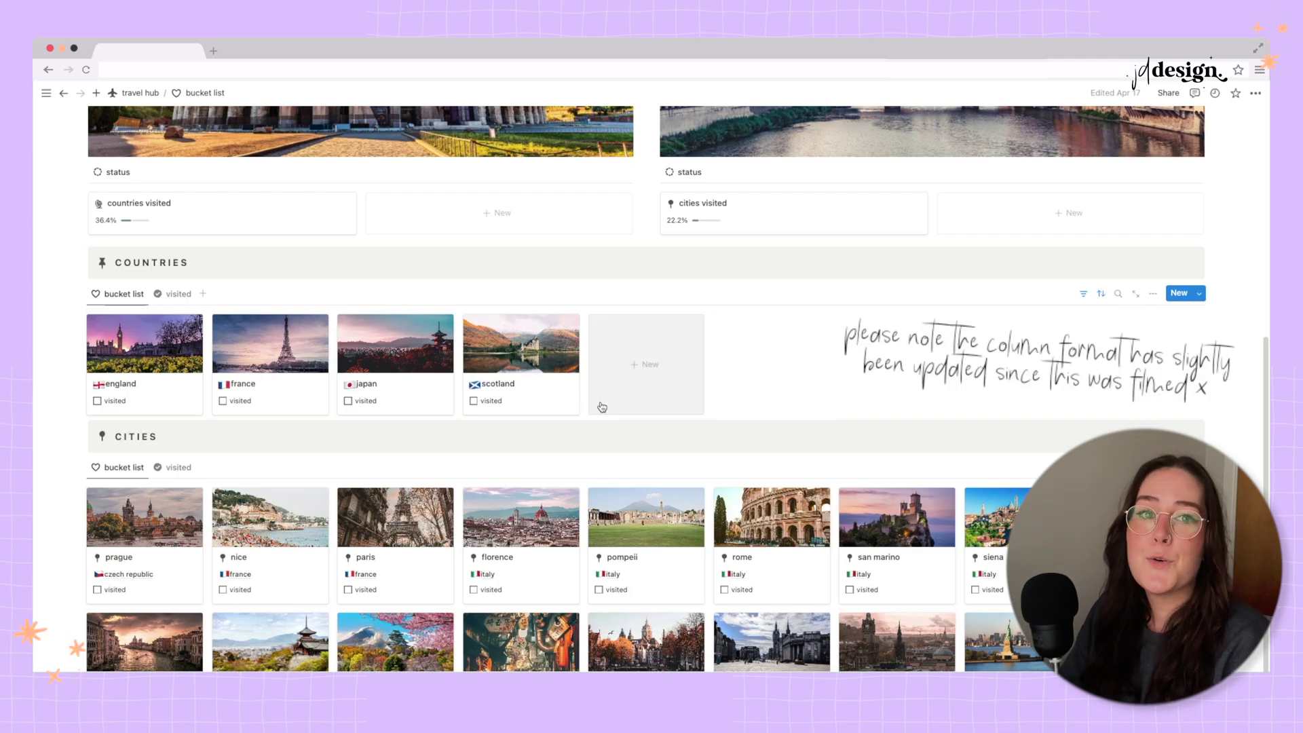
click(177, 294)
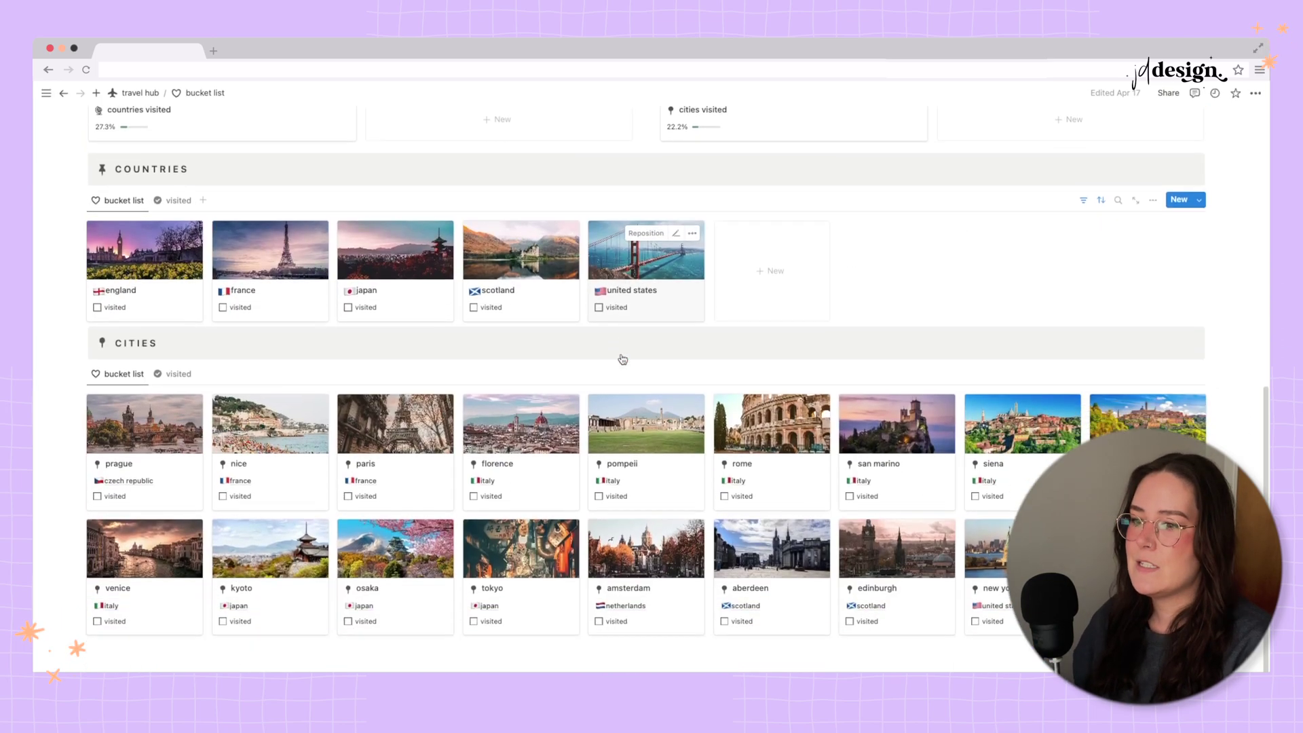
- Review the cities bucket list and the countries and cities visited trackers
scroll(620, 361, down, 1)
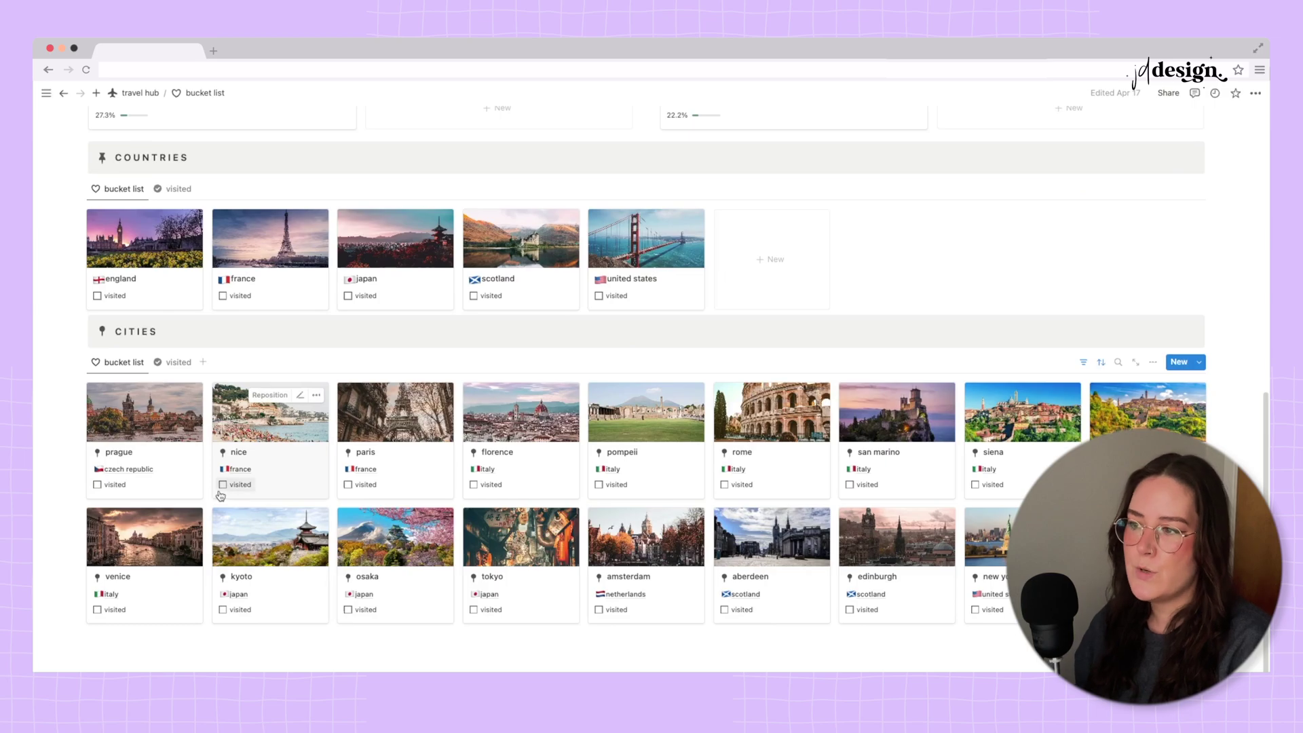
scroll(325, 529, up, 3)
scroll(325, 529, up, 4)
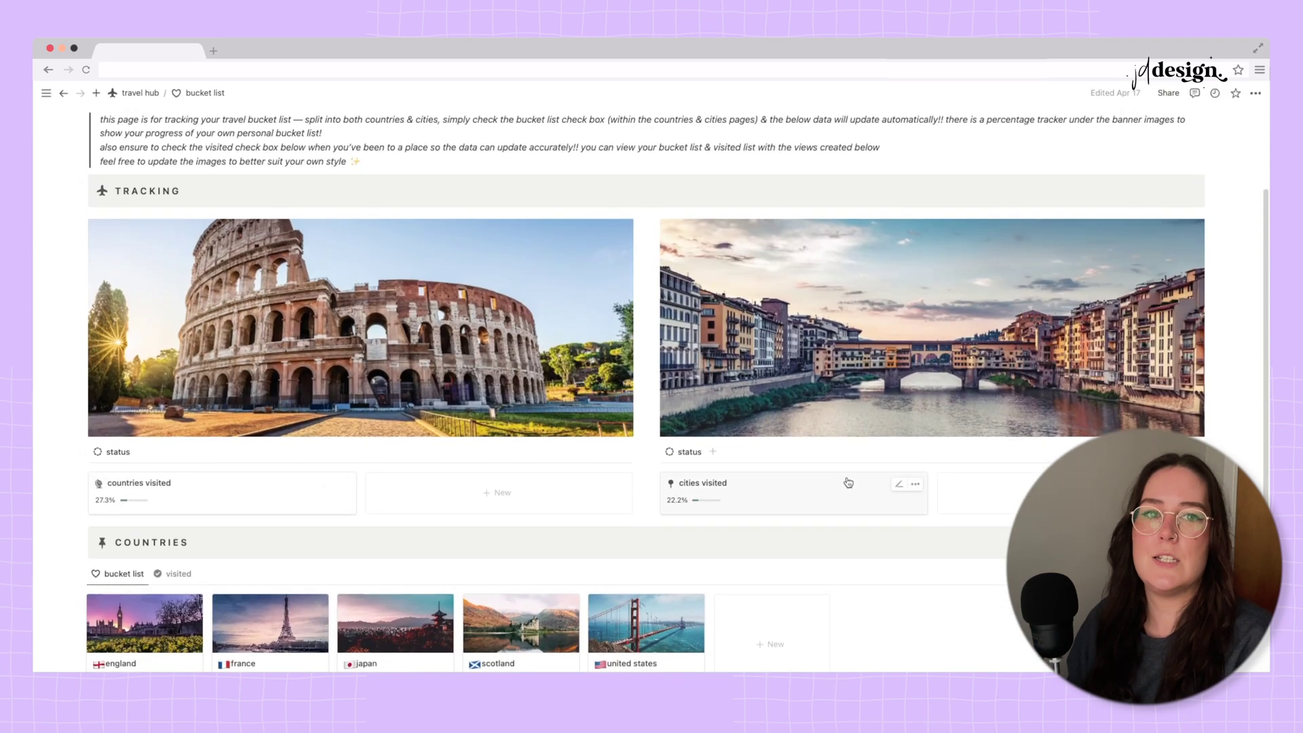
scroll(847, 483, up, 2)
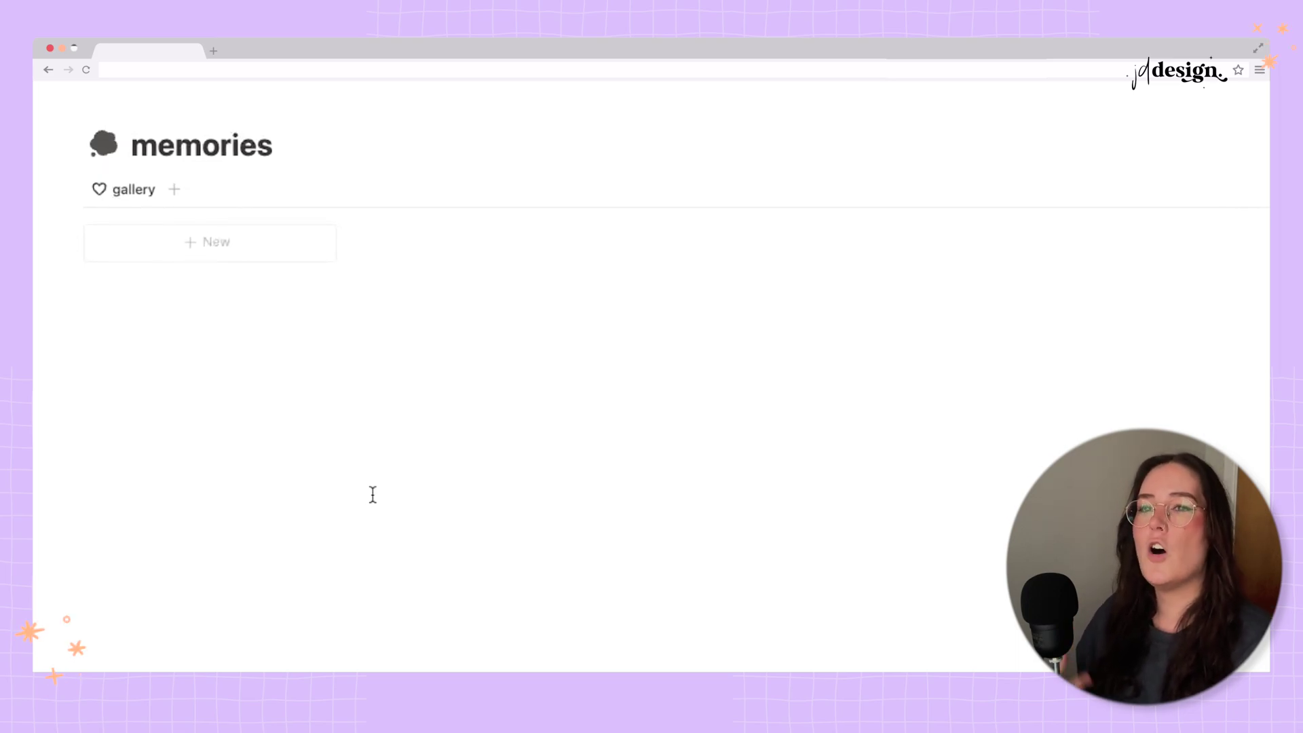
click(192, 202)
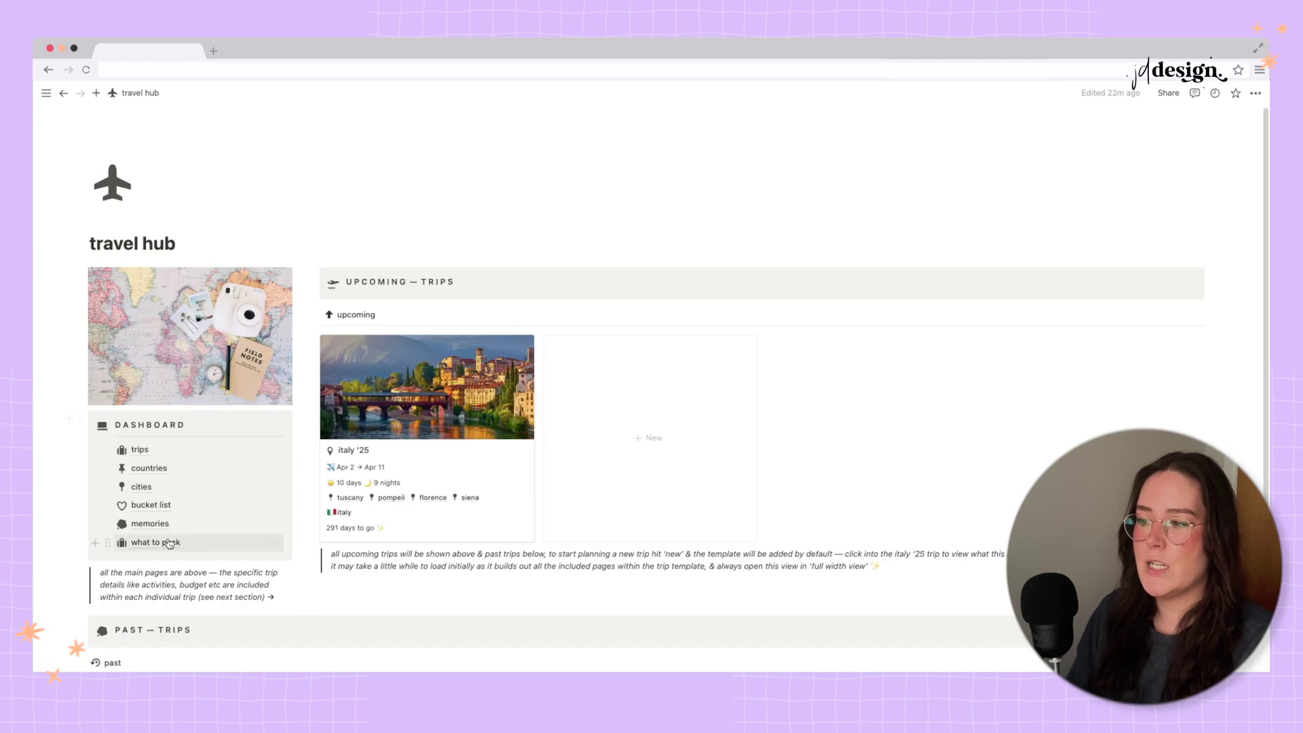
- Open the what to pack page from the dashboard and review the items with their sections and packing locations
click(165, 543)
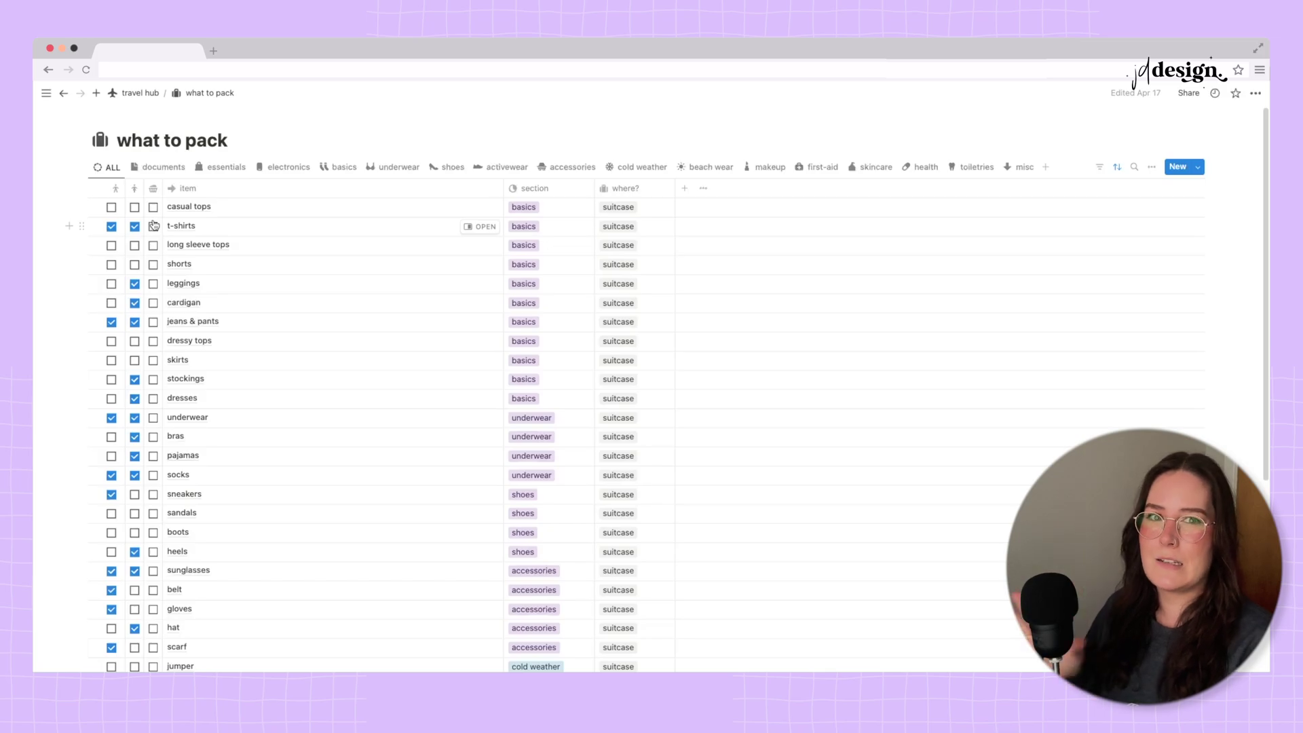
scroll(582, 318, down, 1)
scroll(581, 318, up, 1)
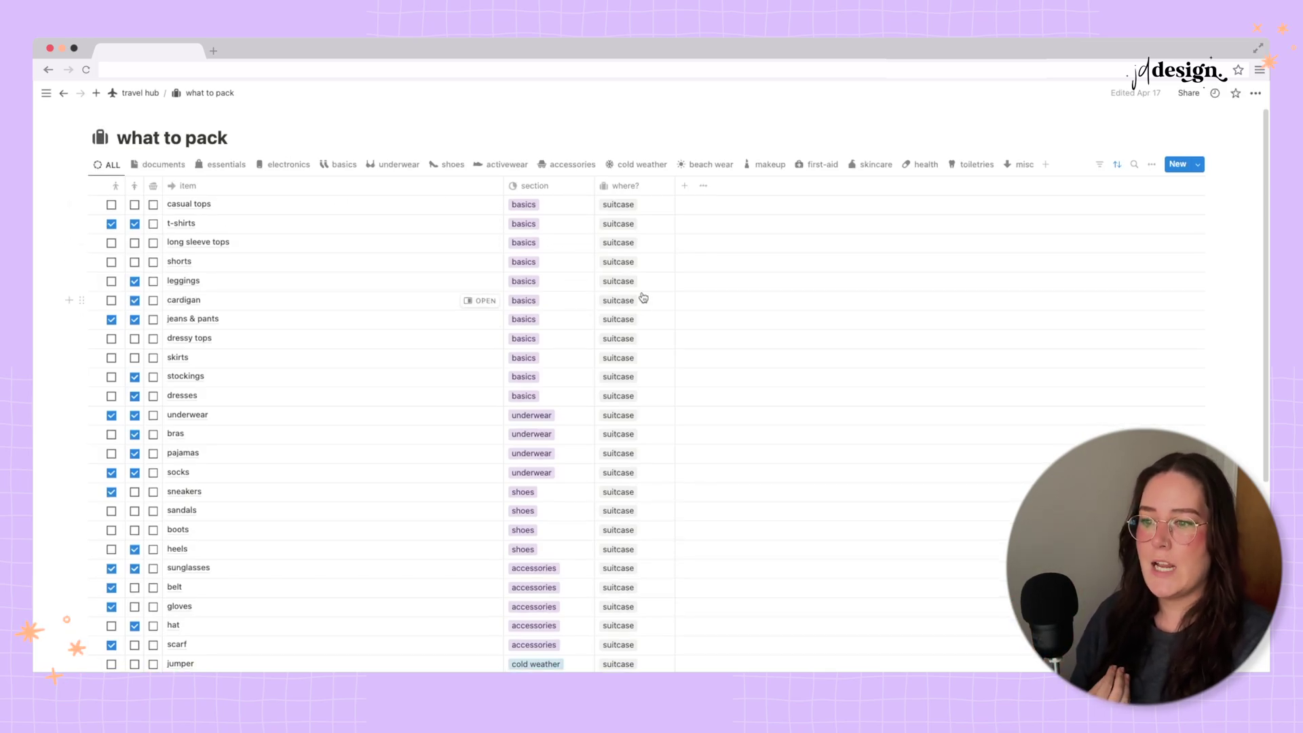
scroll(642, 299, down, 6)
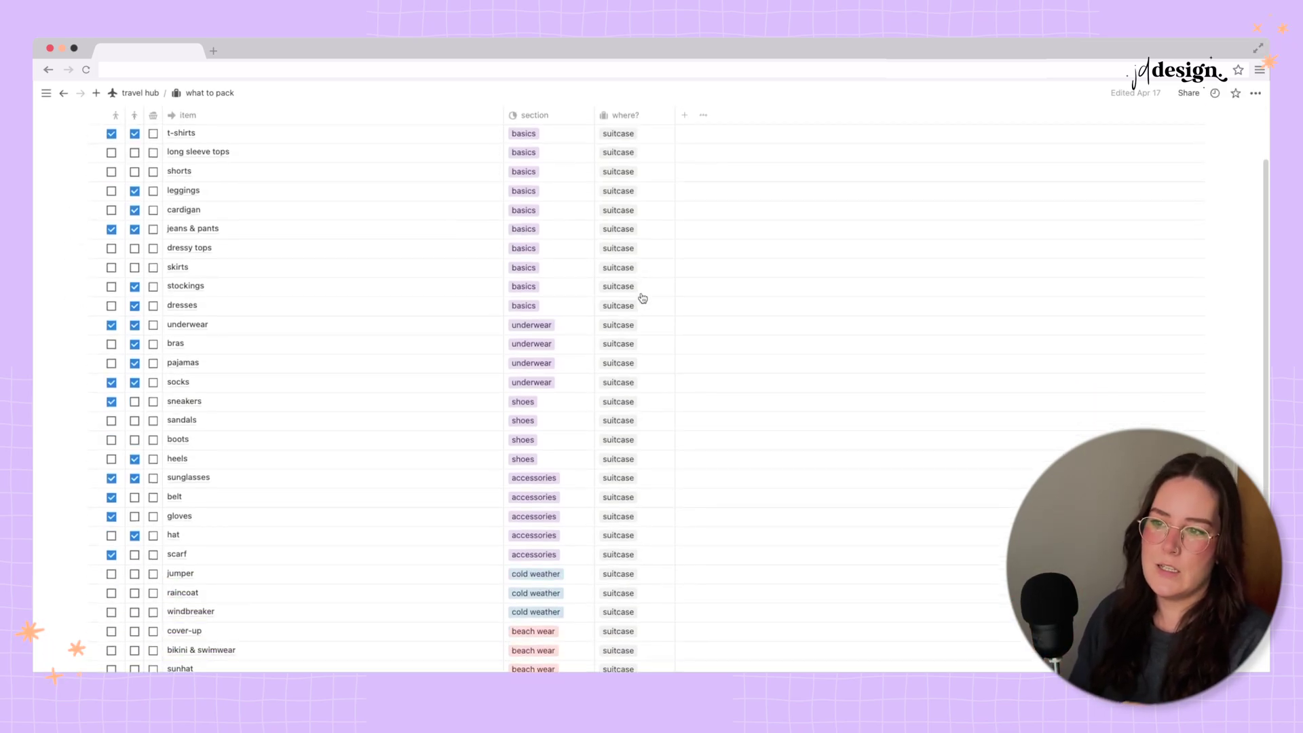
scroll(645, 567, down, 4)
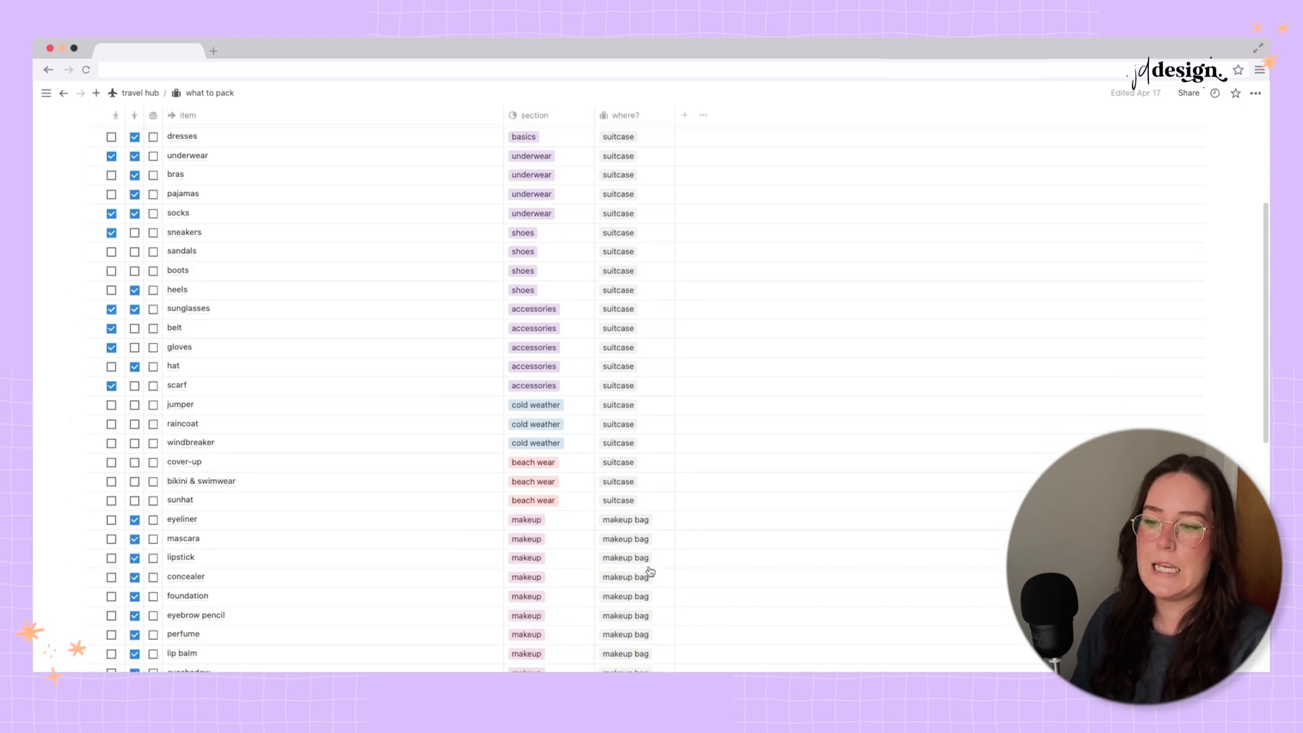
scroll(655, 621, down, 11)
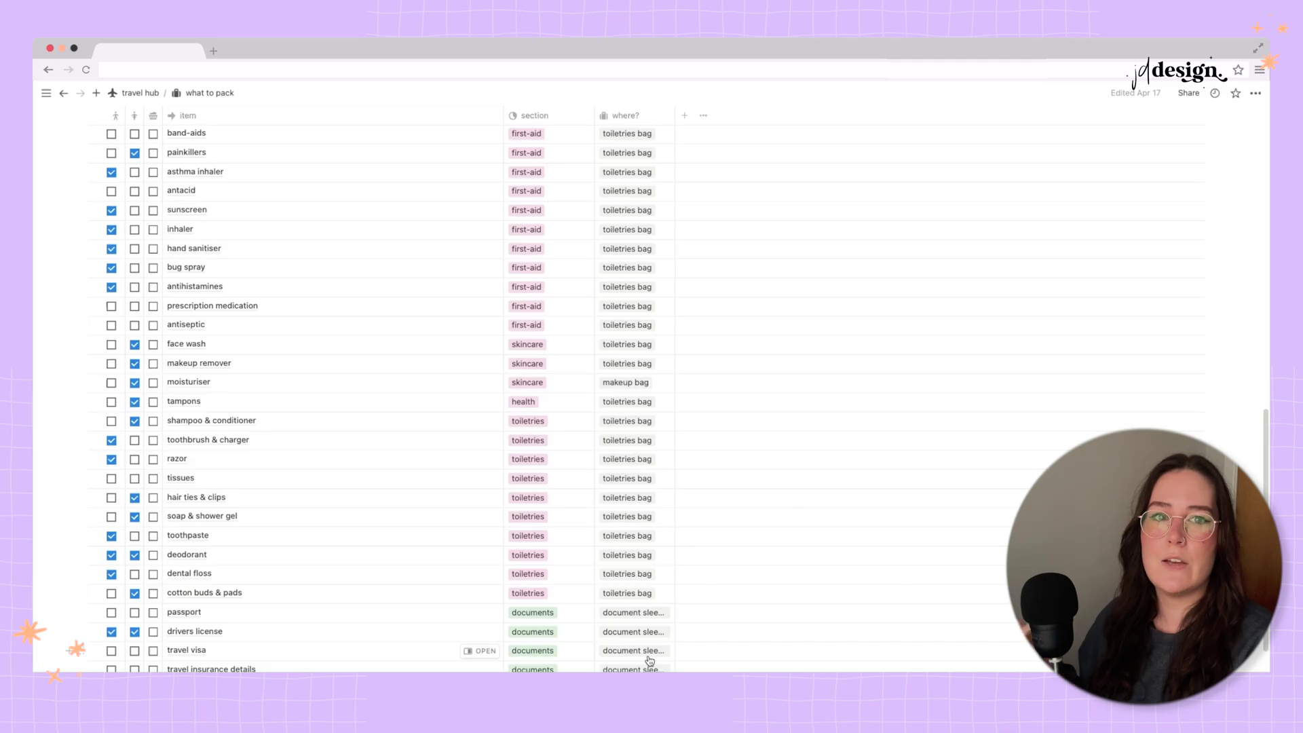
scroll(649, 661, down, 4)
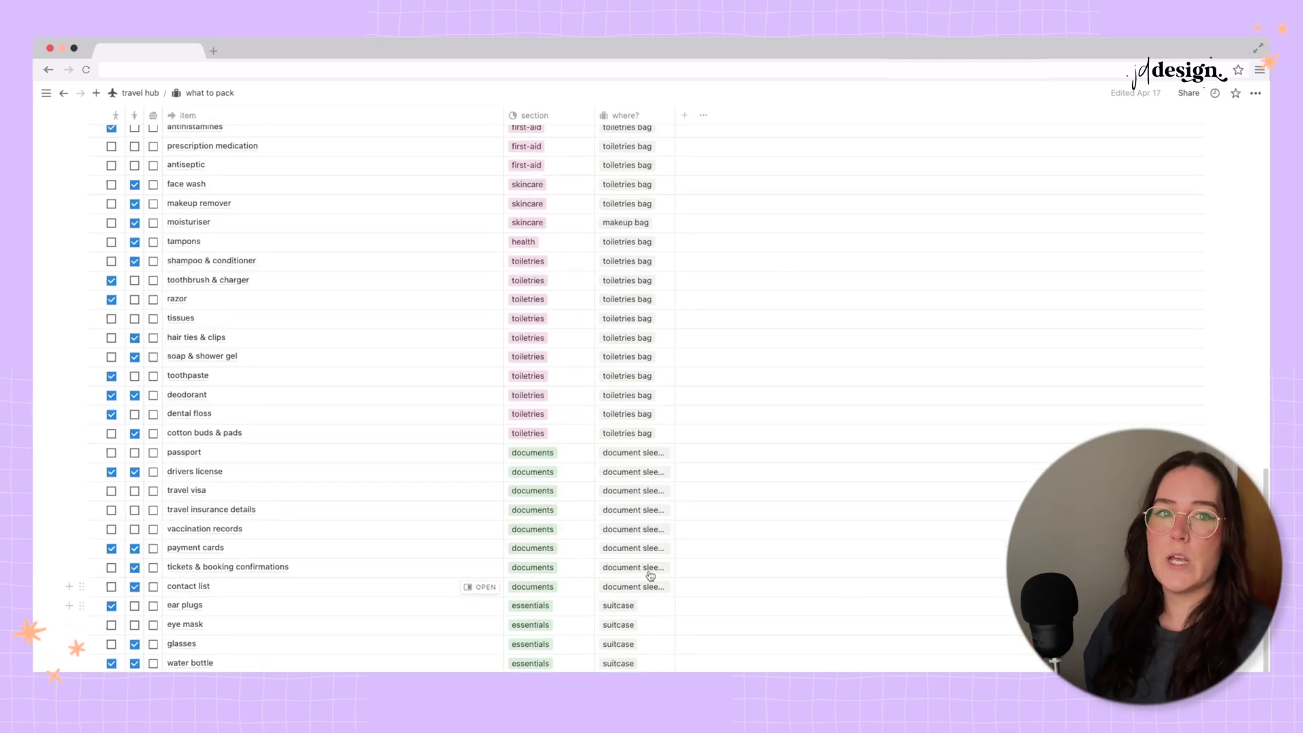
scroll(643, 515, up, 20)
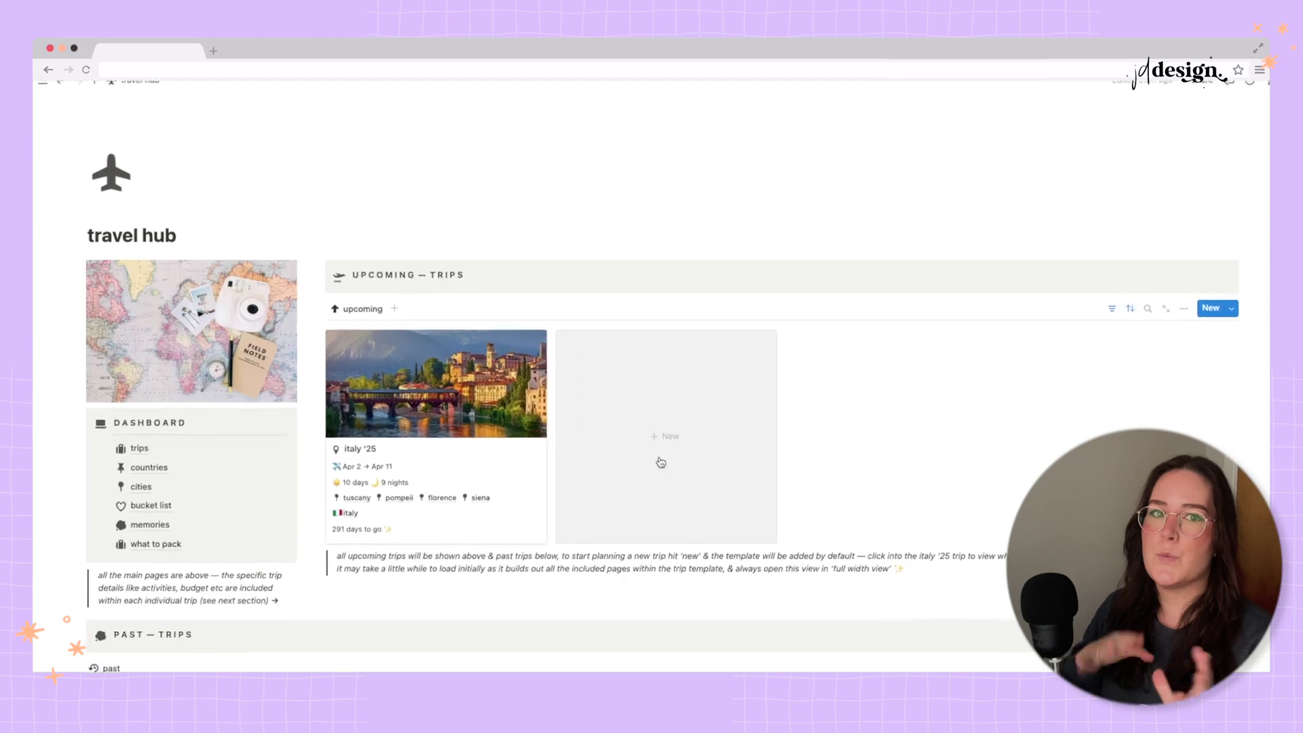
- Open the italy '25 trip and view the options of its status property, leaving it as upcoming
click(425, 381)
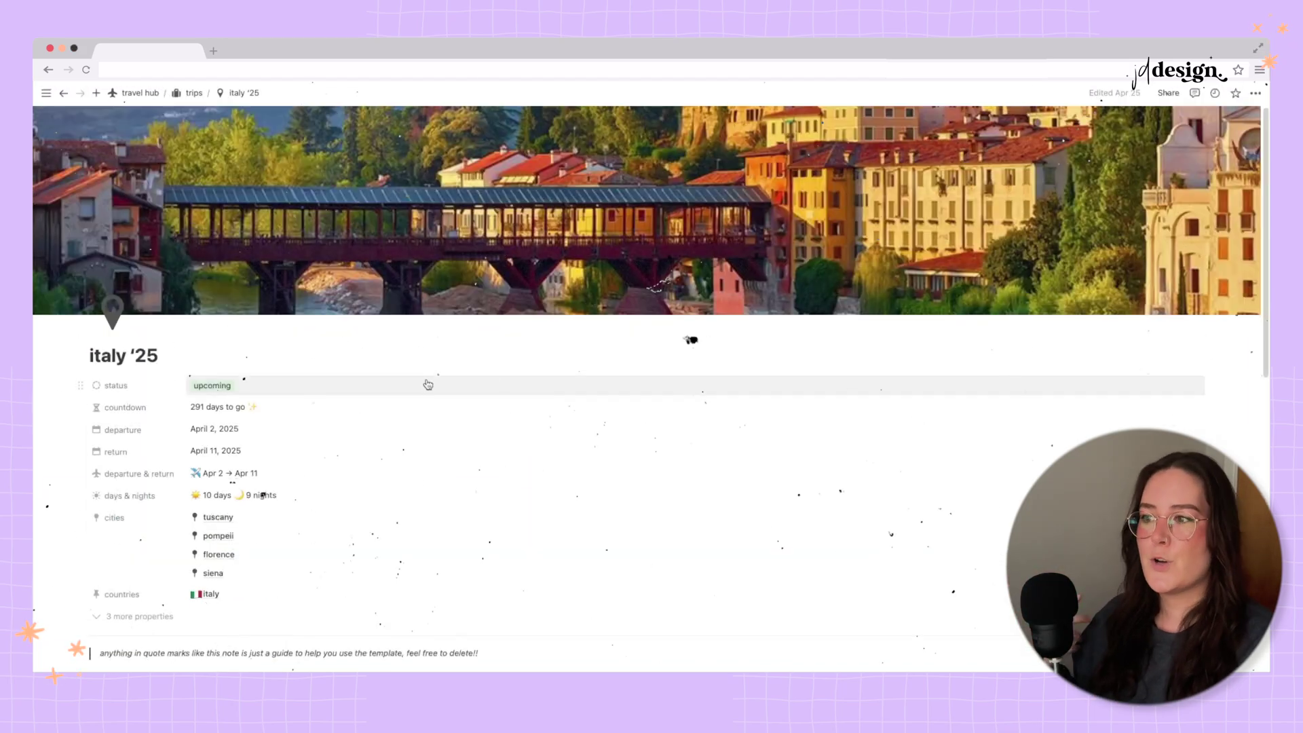
click(239, 384)
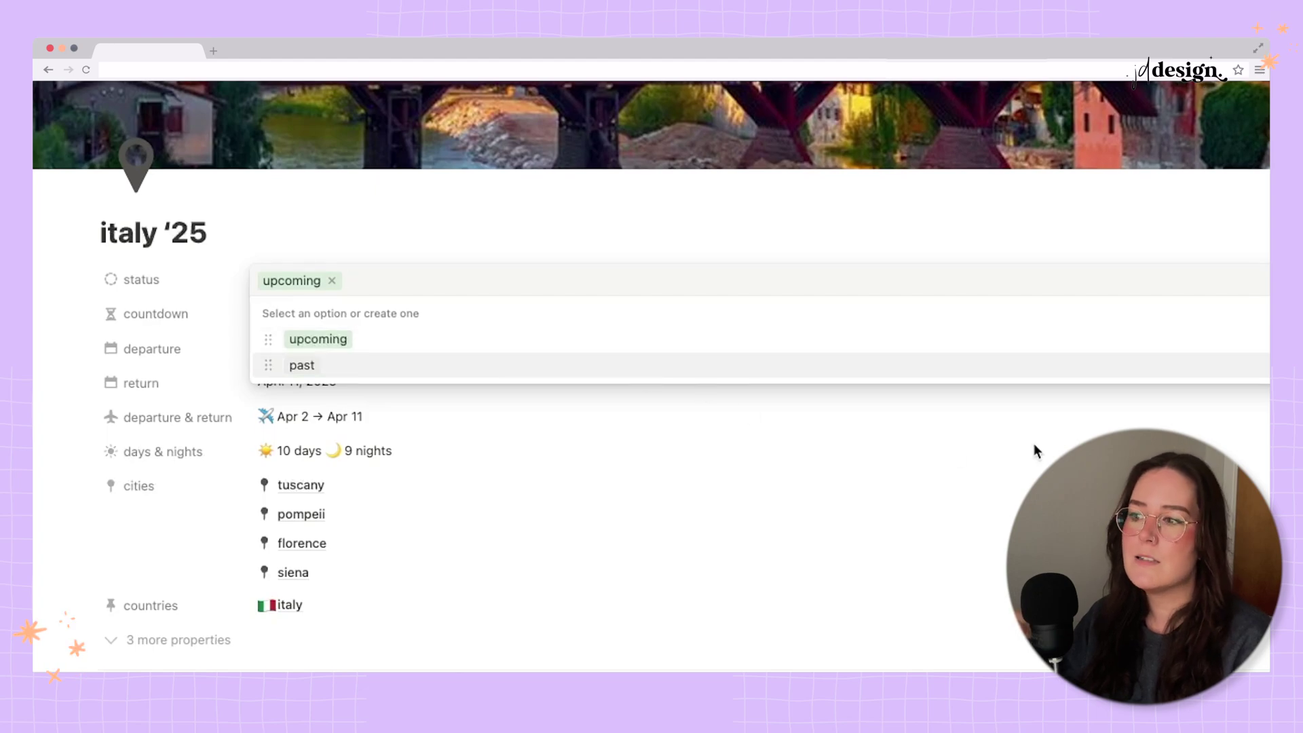
click(543, 329)
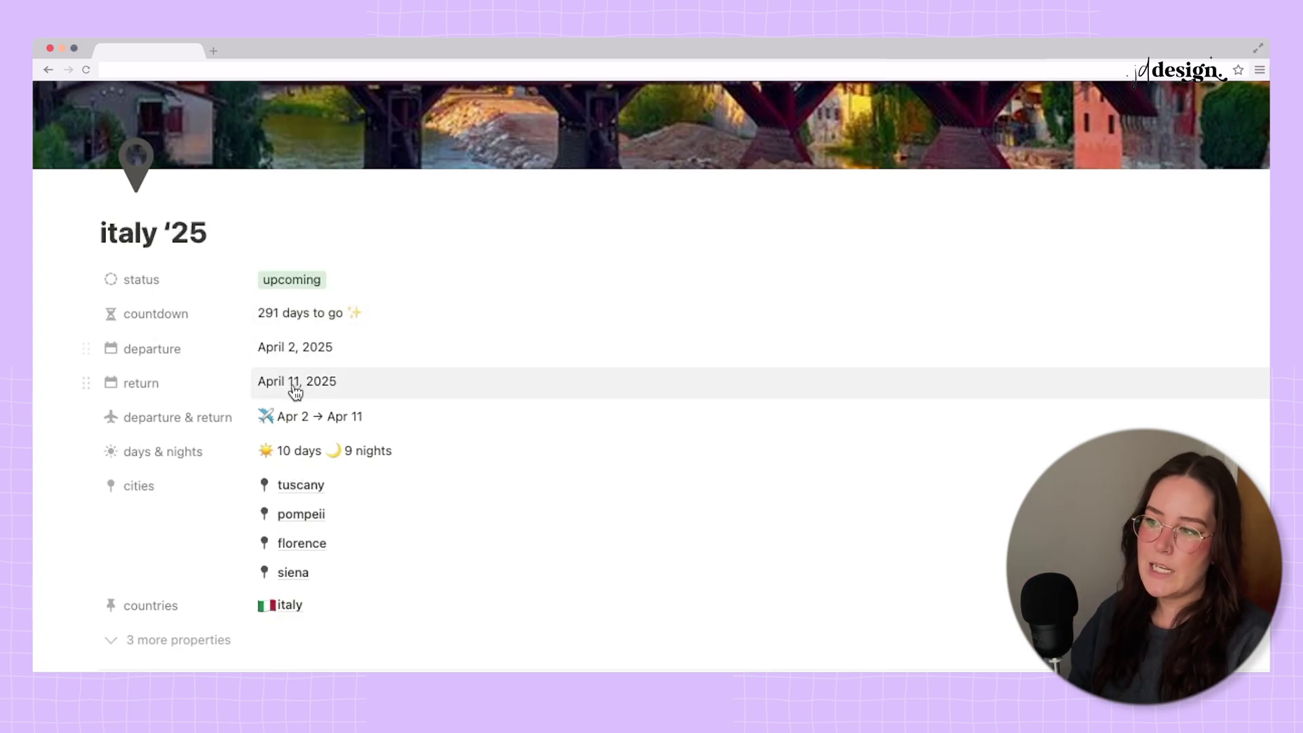
- Open day 01 from the itinerary of the italy '25 trip
scroll(326, 386, down, 1)
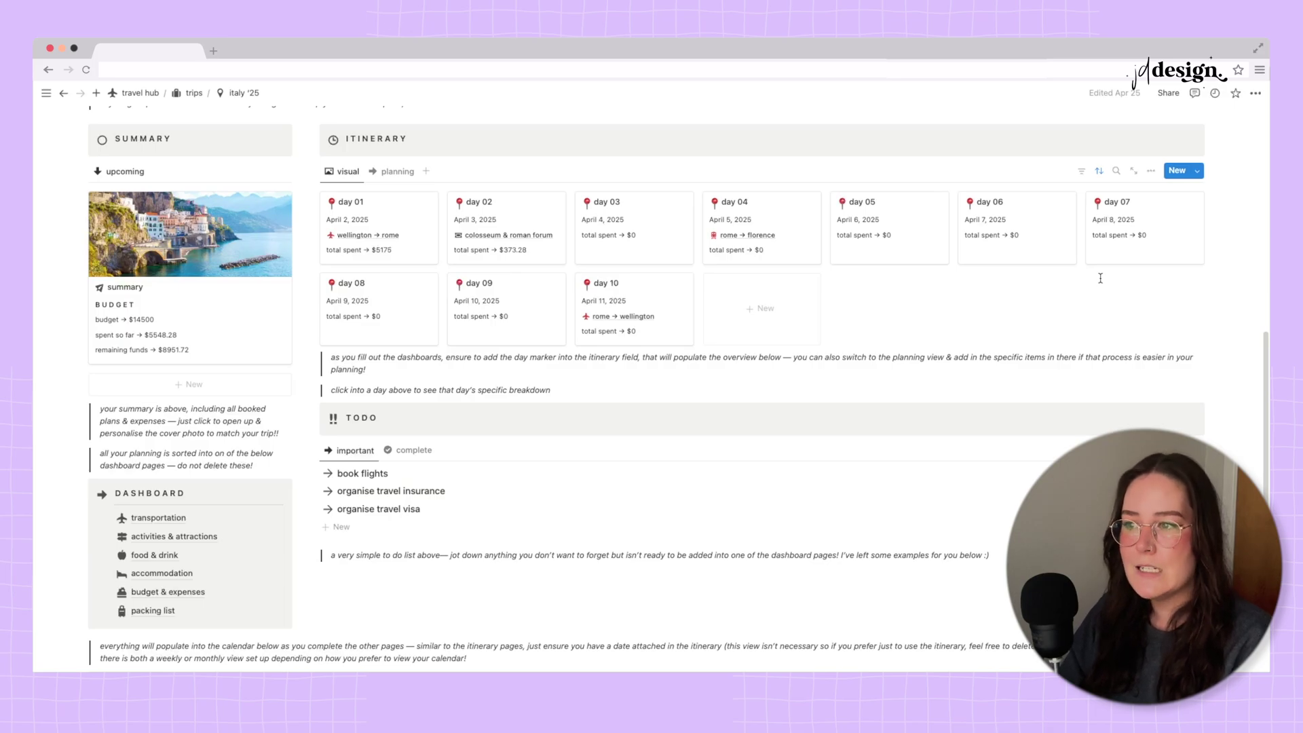
click(417, 229)
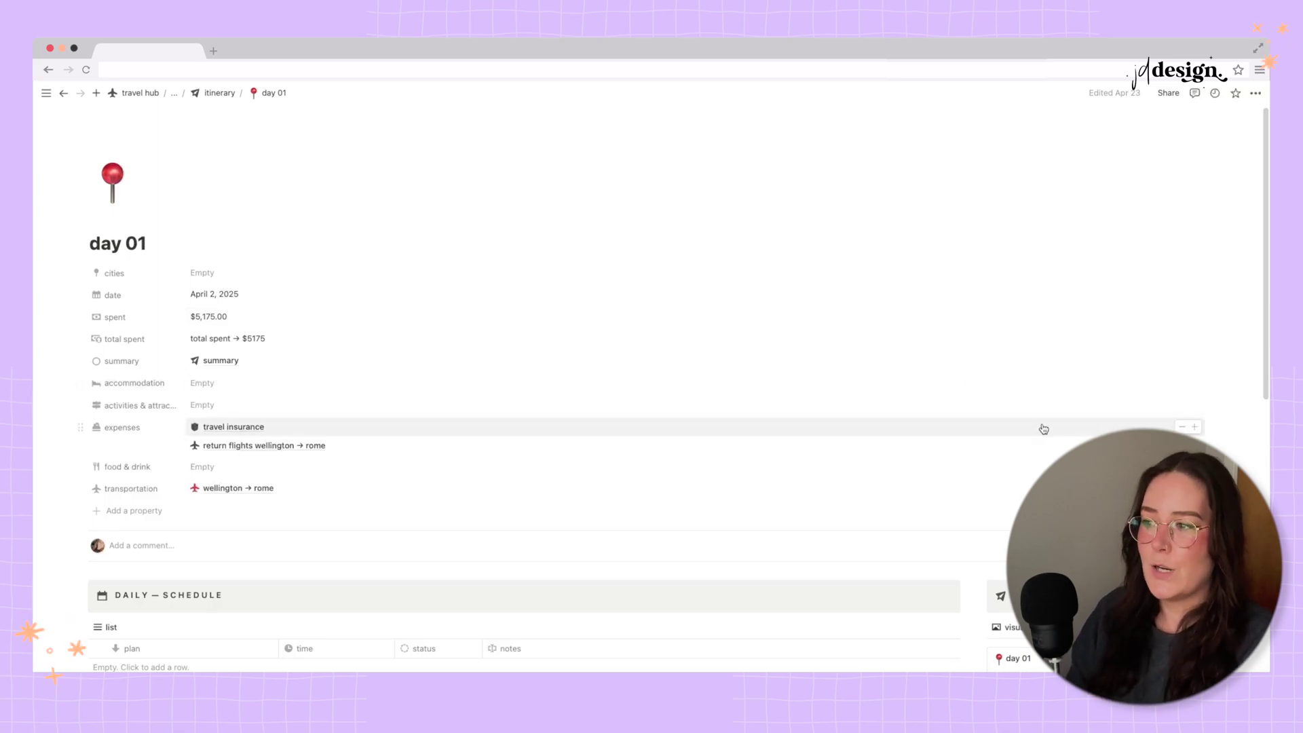
- Review day 01's daily schedule, activities, details and expenses sections
scroll(1048, 433, down, 5)
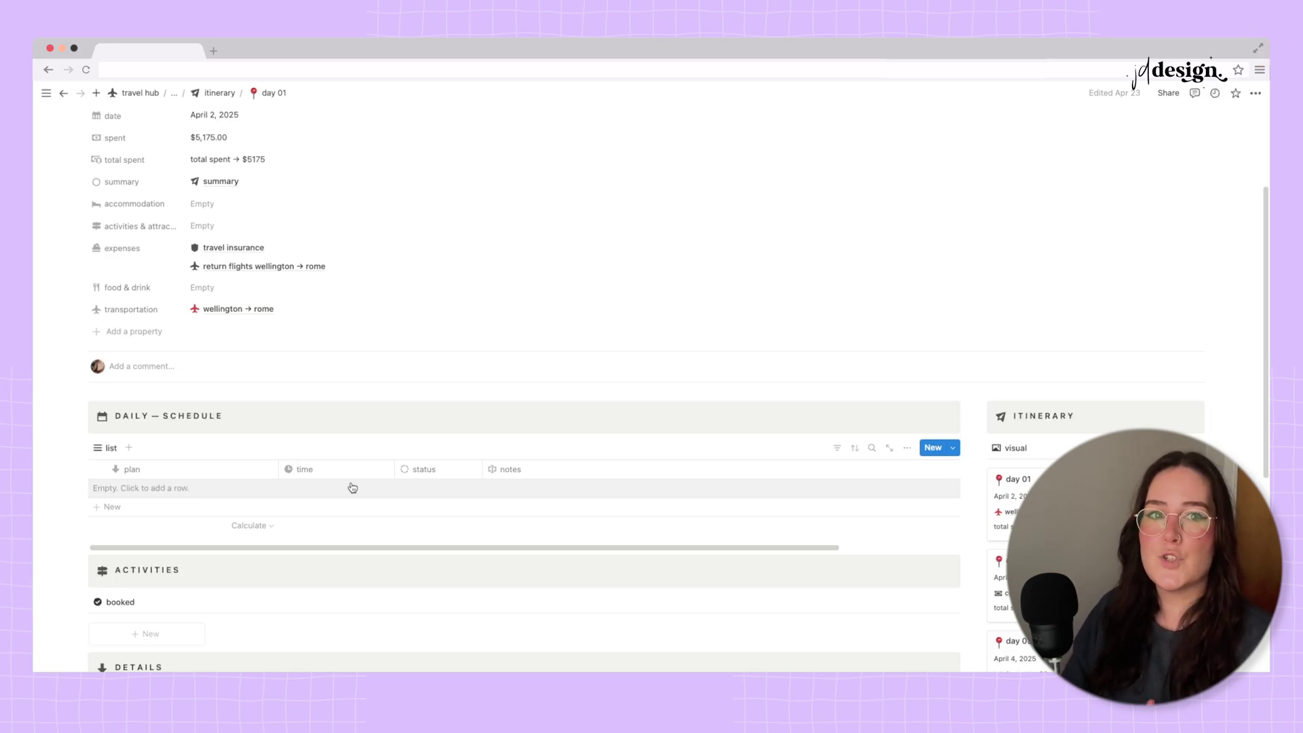
scroll(352, 487, down, 1)
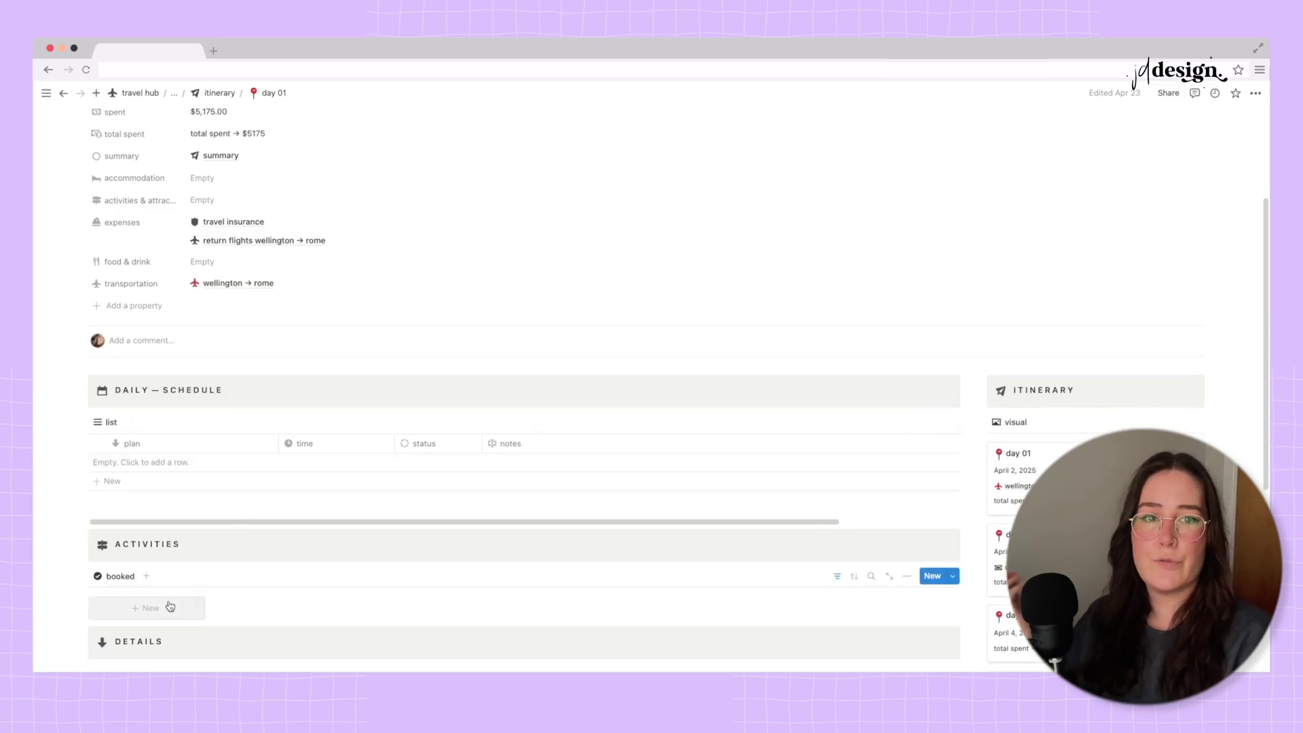
scroll(400, 602, down, 3)
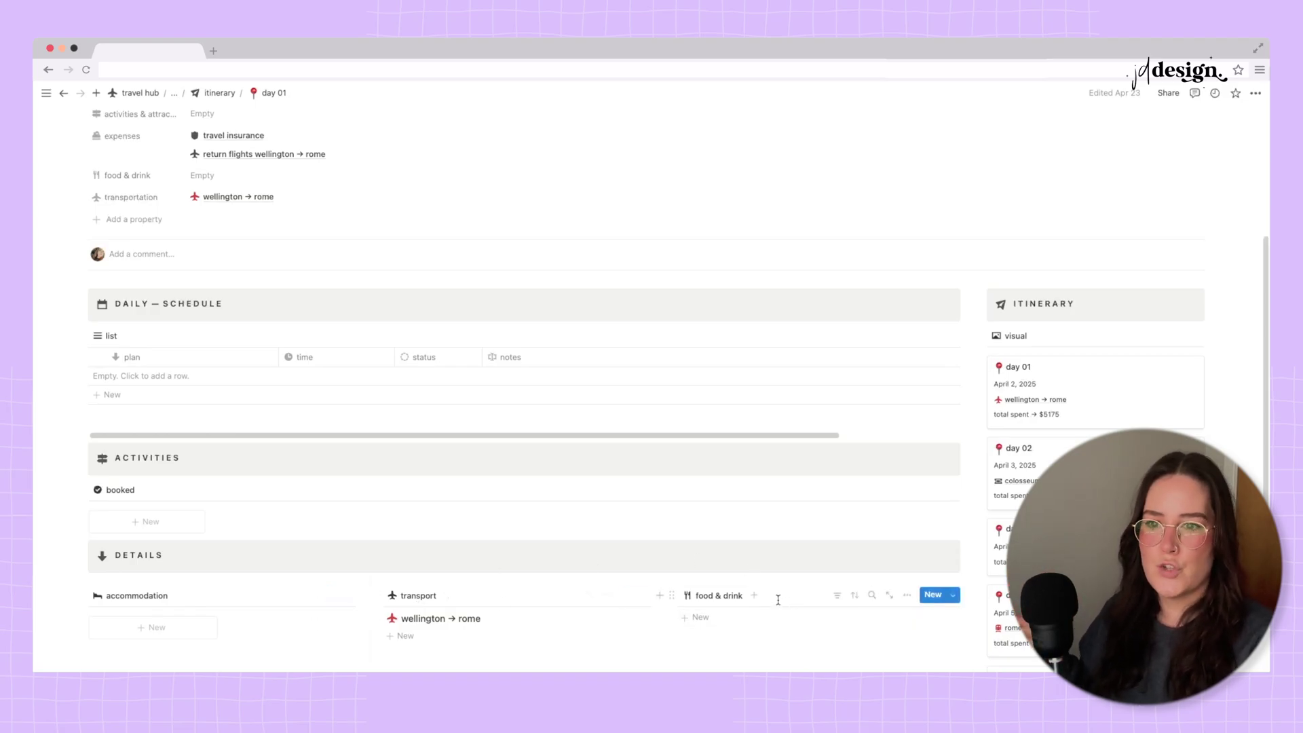
scroll(777, 597, down, 5)
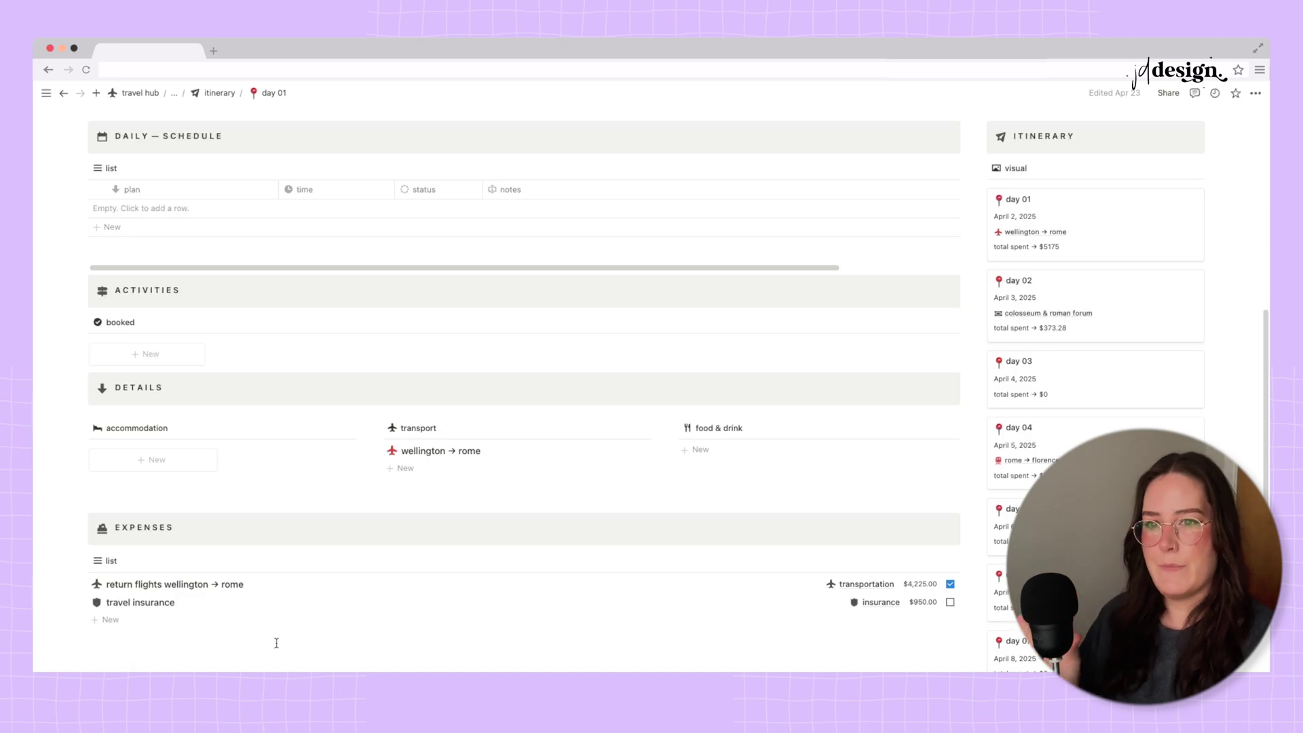
scroll(277, 642, up, 1)
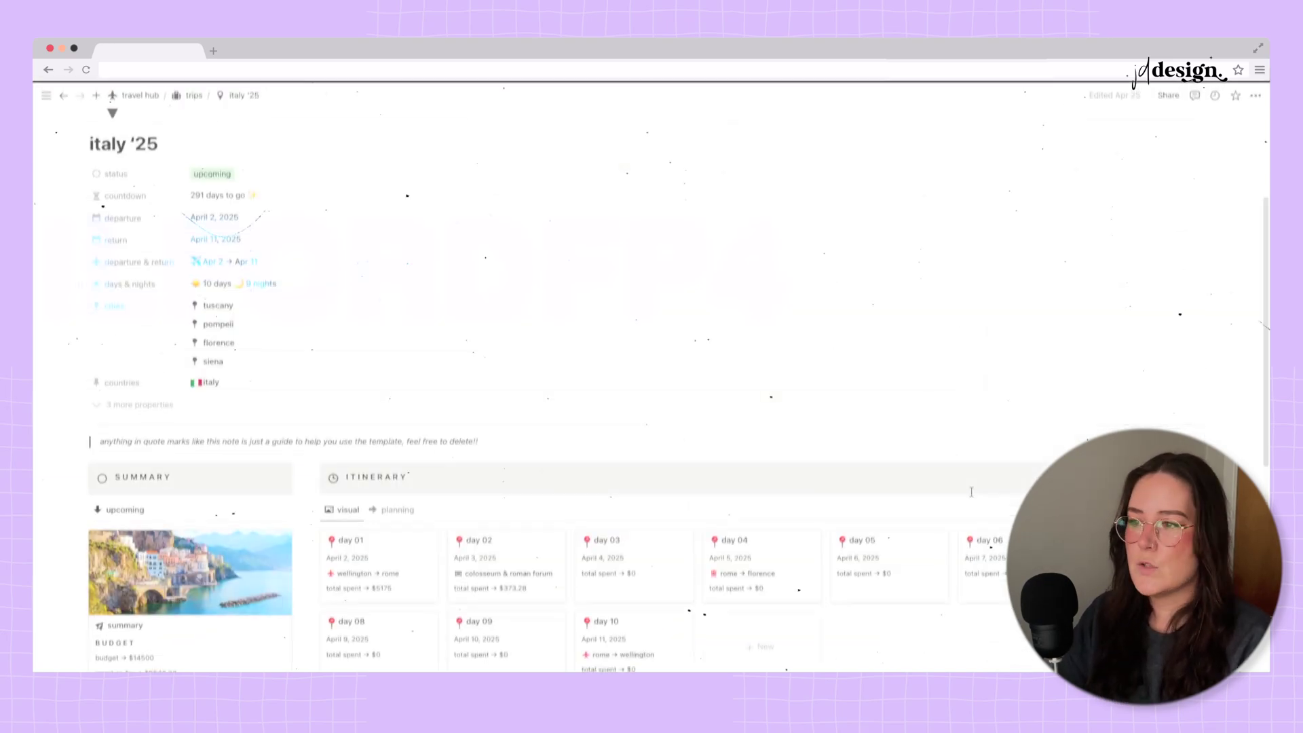
- Show the italy '25 itinerary in the planning view and link rome as the city for day 01
scroll(971, 489, down, 5)
scroll(971, 490, down, 2)
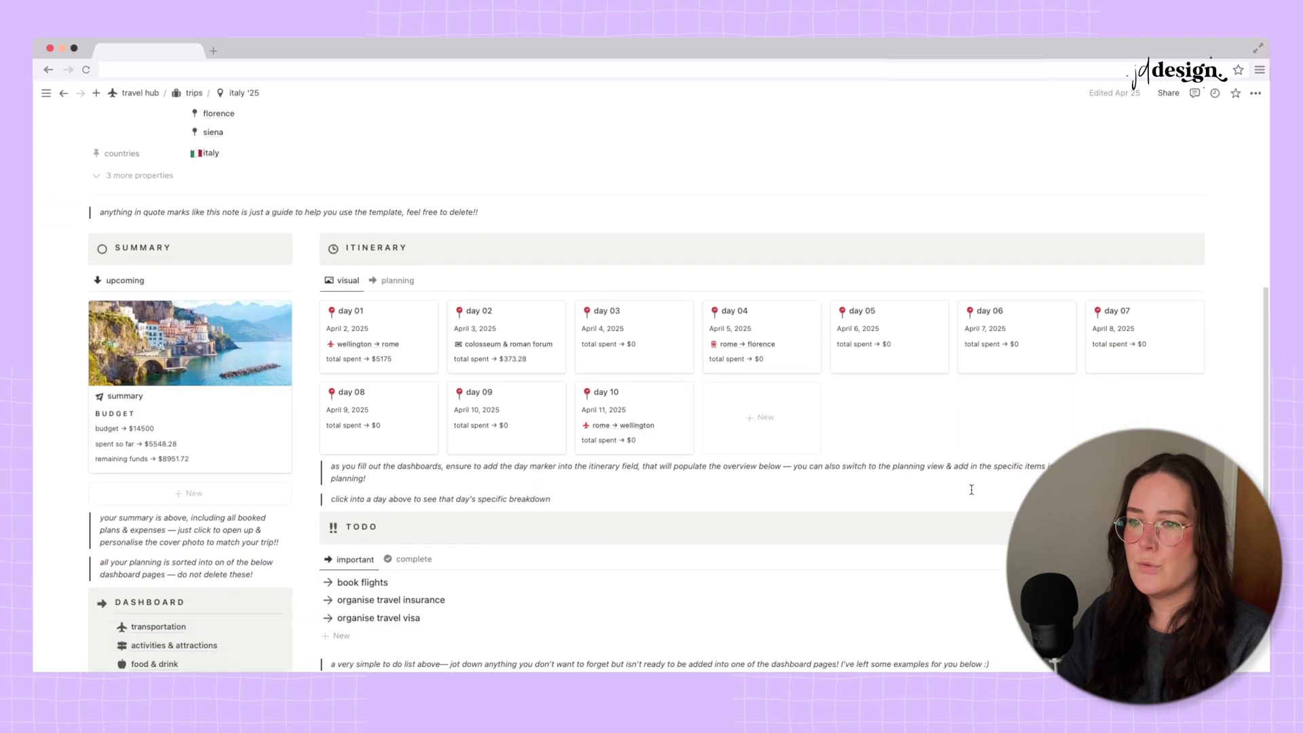
click(389, 282)
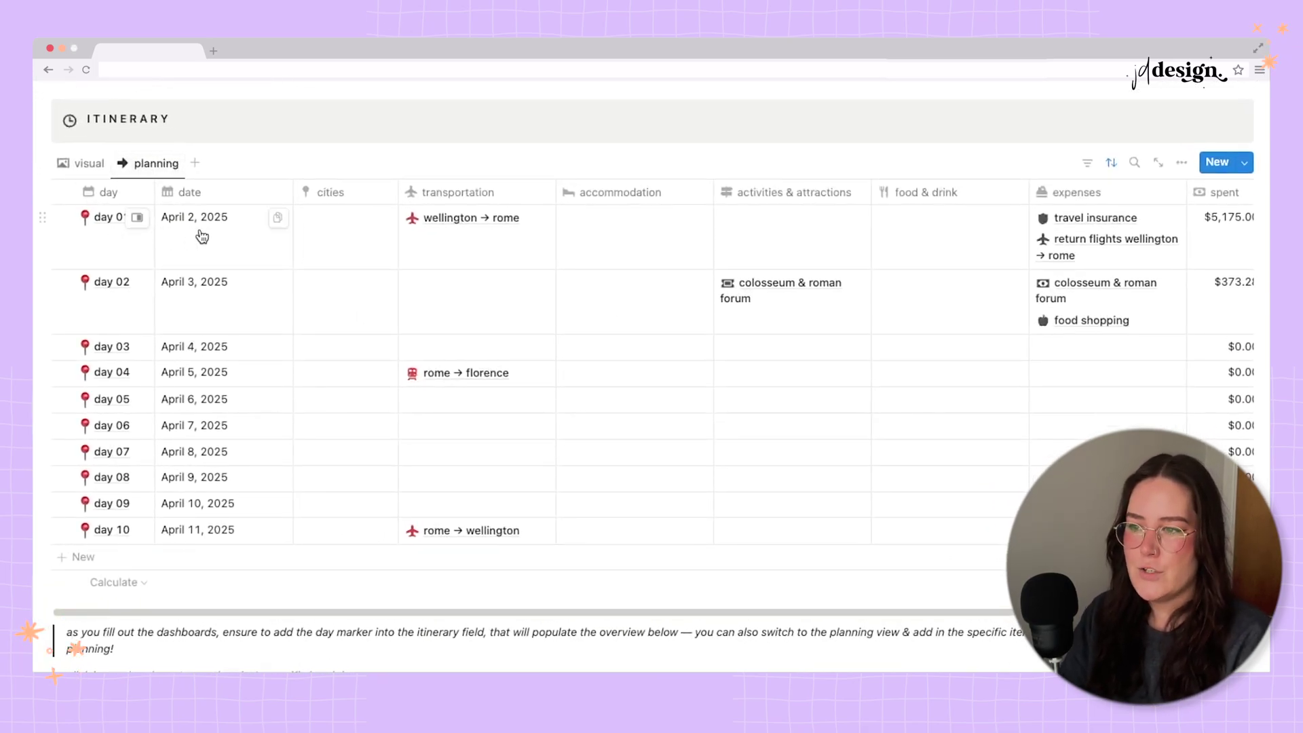
click(366, 249)
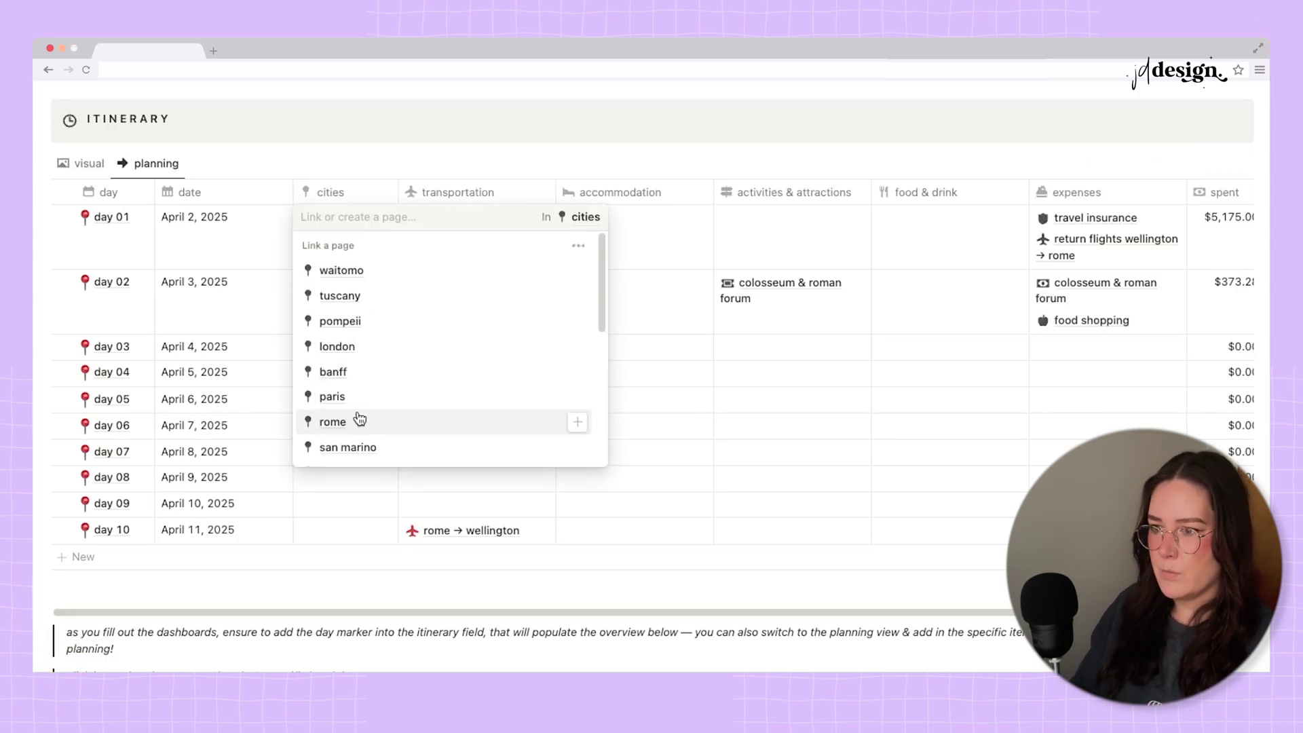
click(332, 421)
key(Escape)
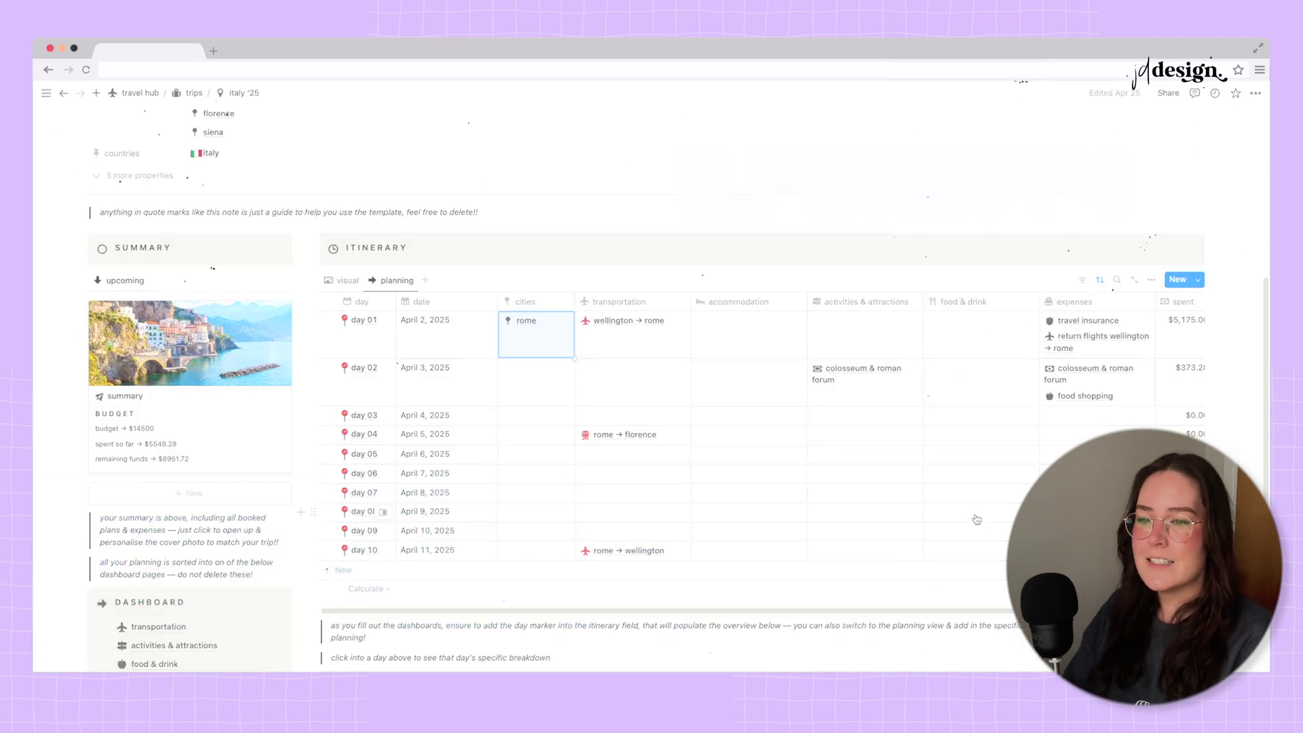
- Review the todo list and the monthly calendar of the italy '25 trip
scroll(486, 614, down, 3)
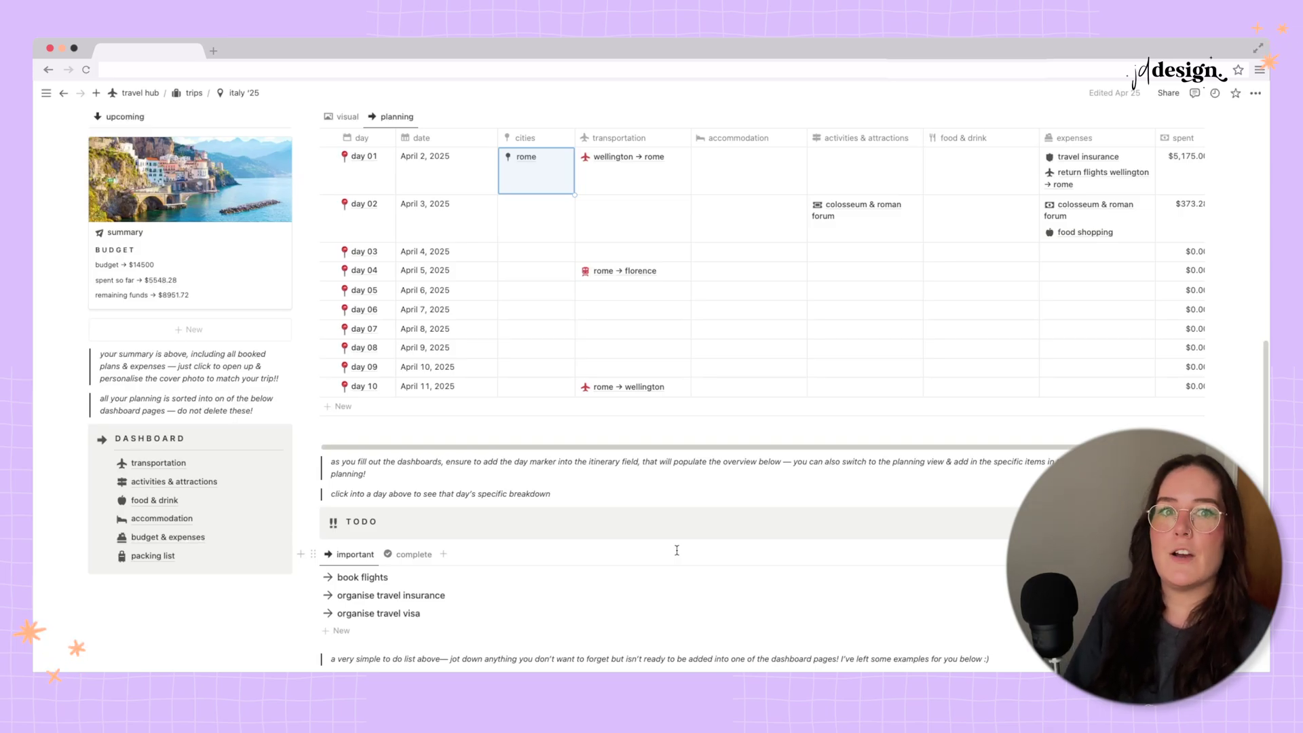
scroll(677, 549, down, 6)
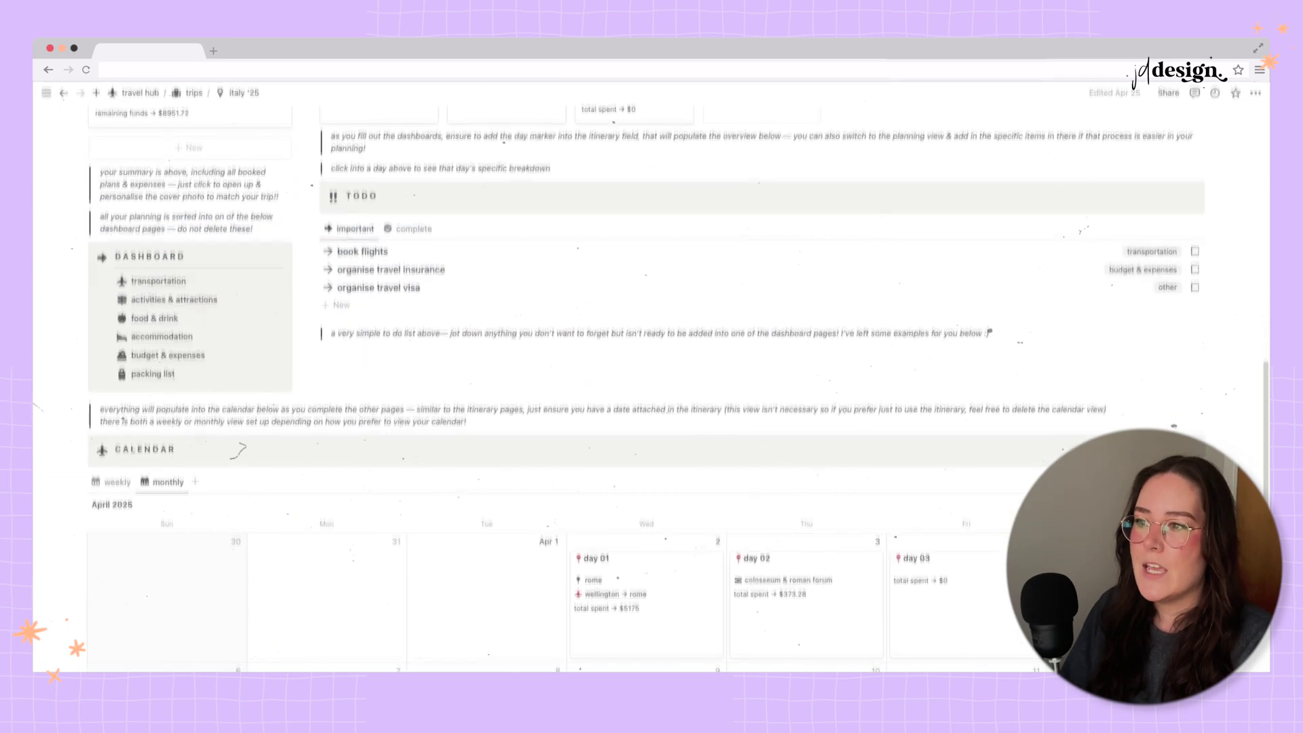
scroll(646, 382, down, 3)
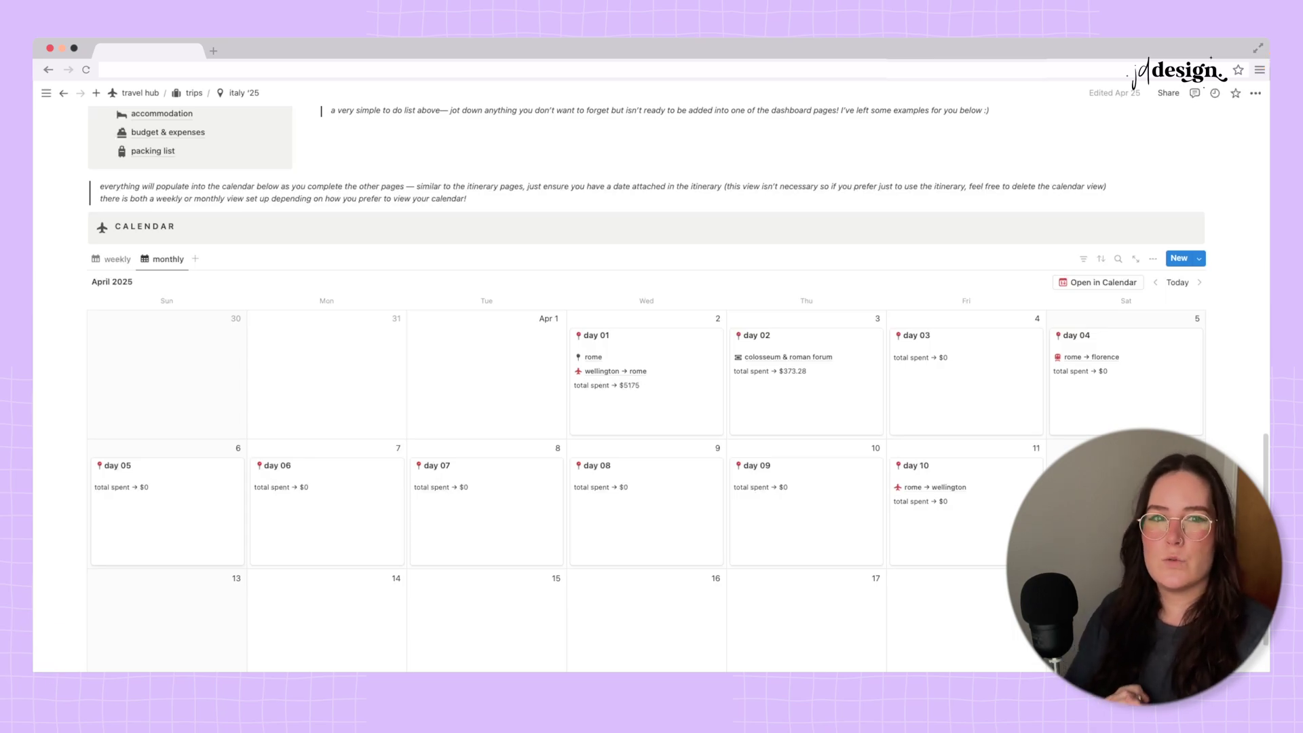
- Open the transportation page from the italy '25 dashboard
scroll(311, 400, up, 6)
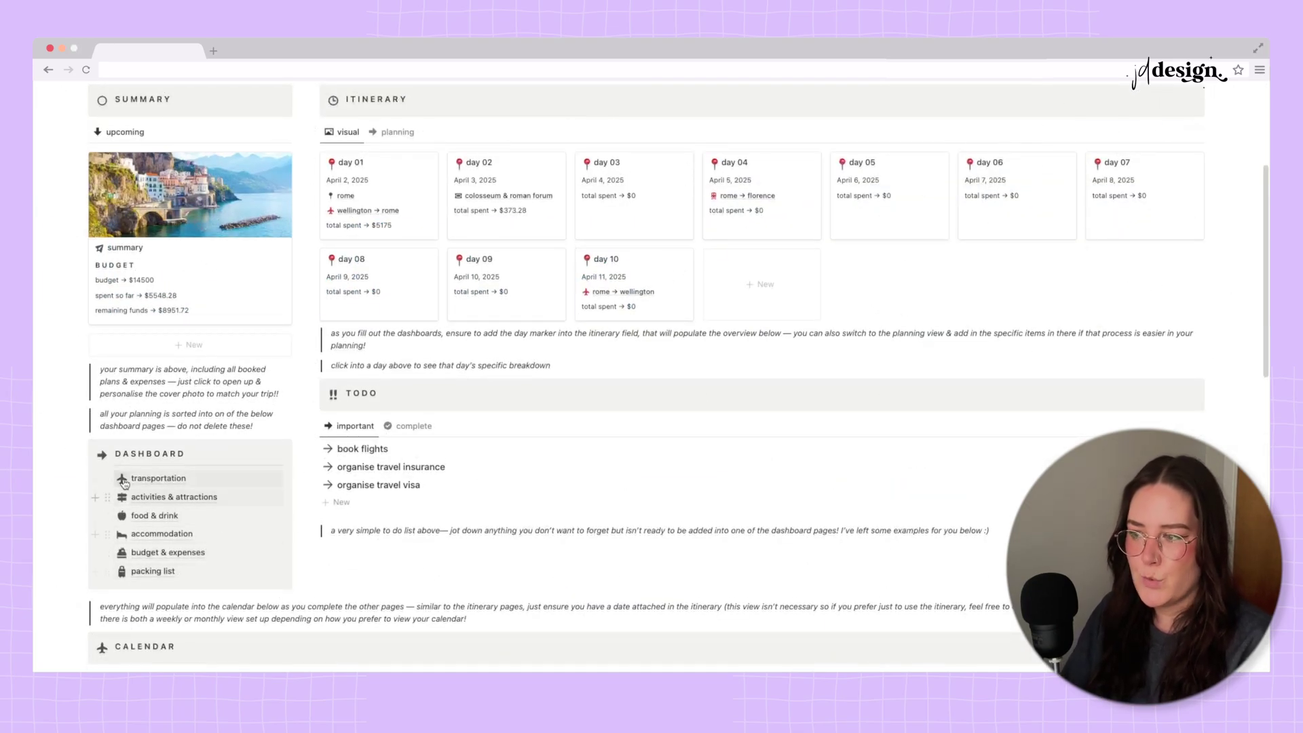
mouse_move(204, 504)
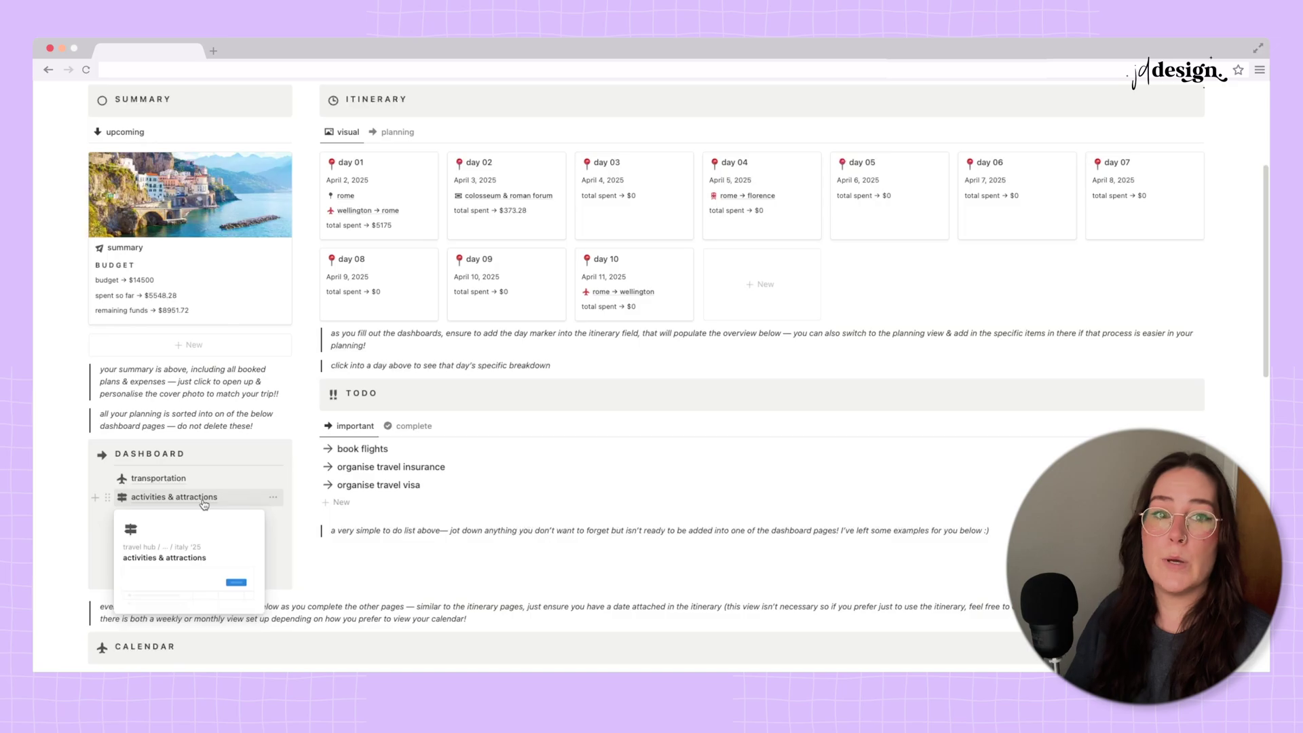
click(158, 478)
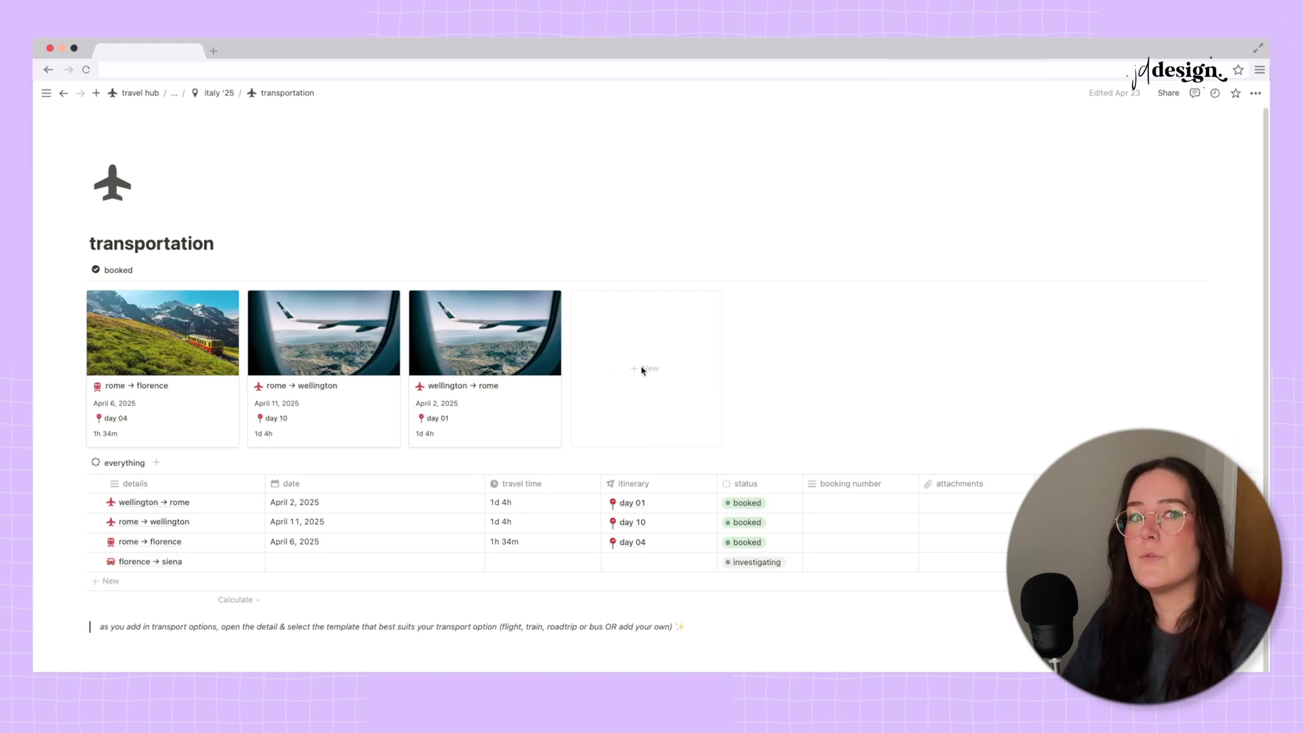
- Add a transportation entry named travel and apply the train template to it
click(107, 582)
text(t)
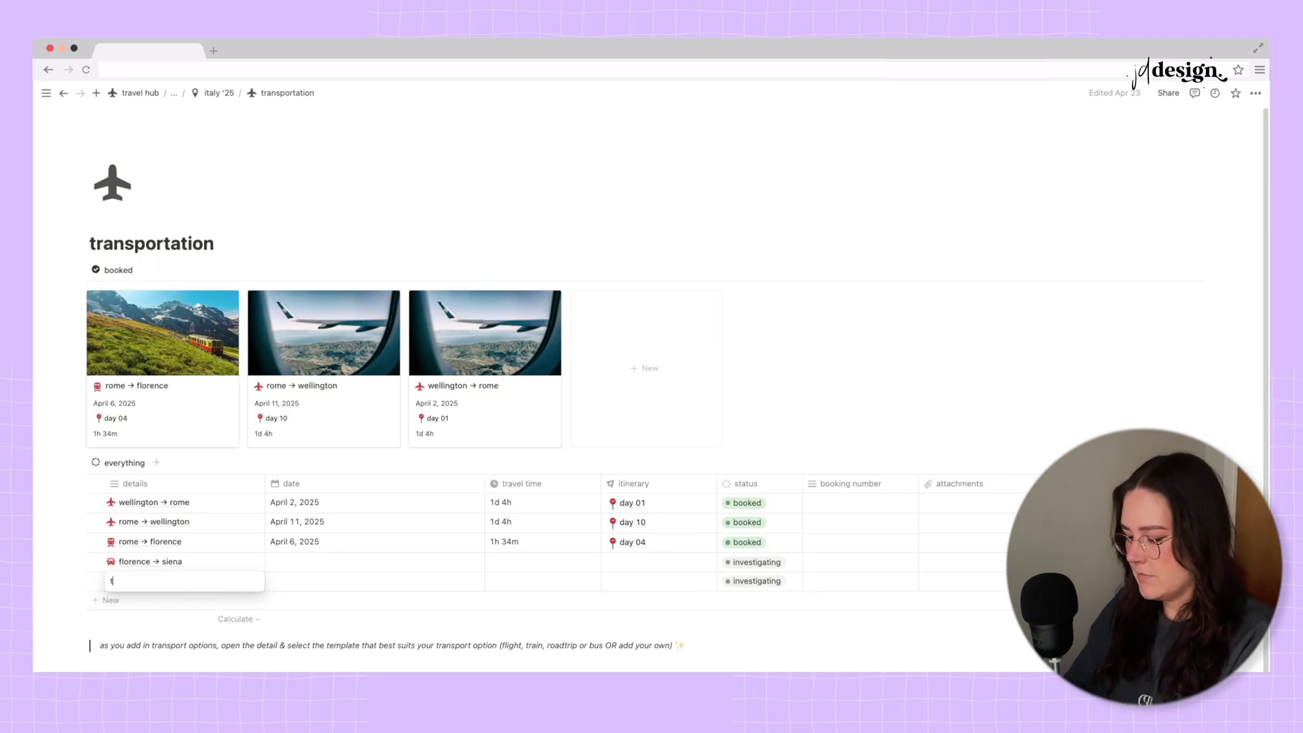
text(ravel)
key(Return)
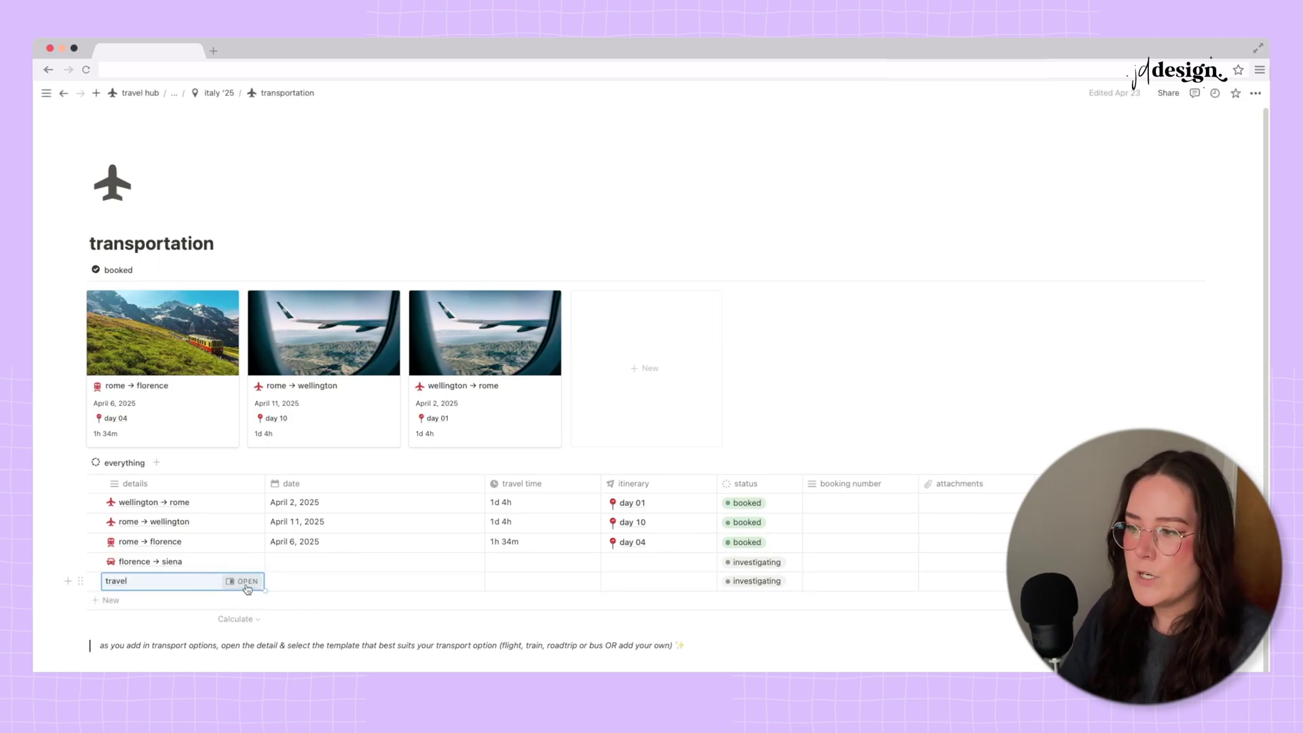
click(247, 582)
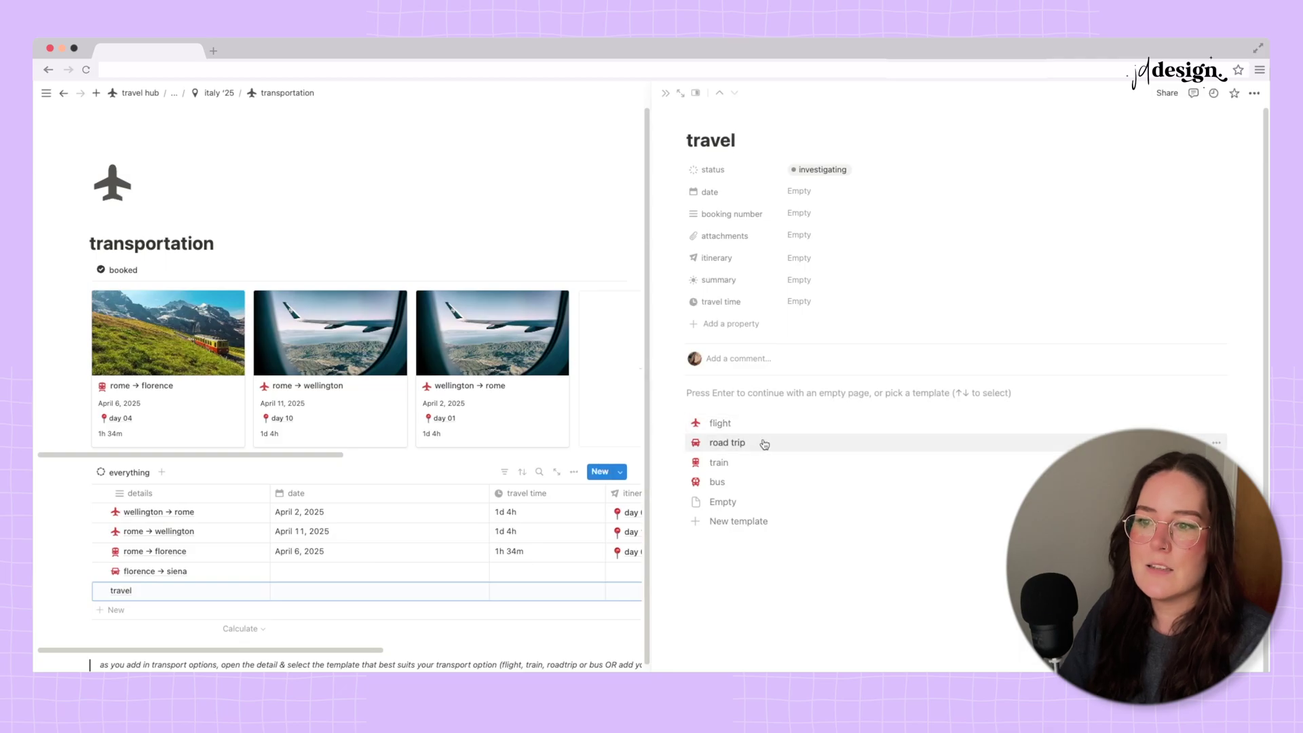
click(763, 462)
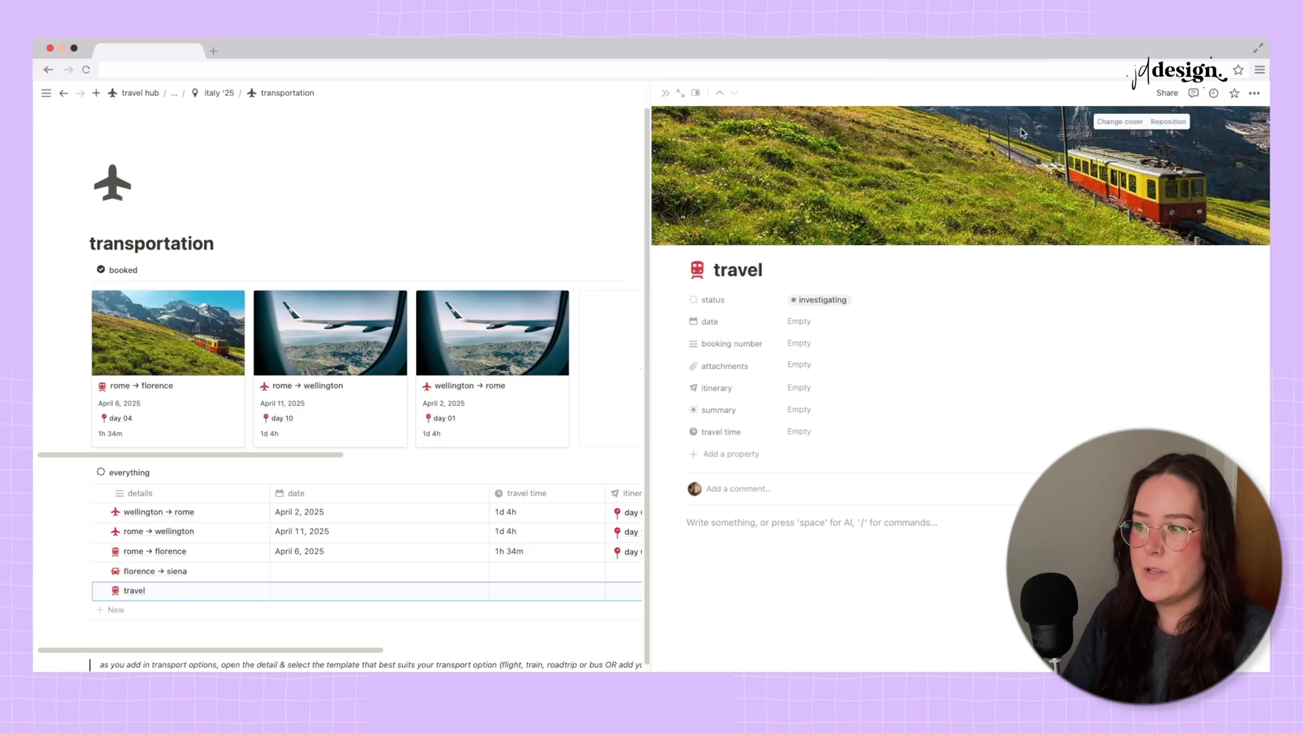
key(Escape)
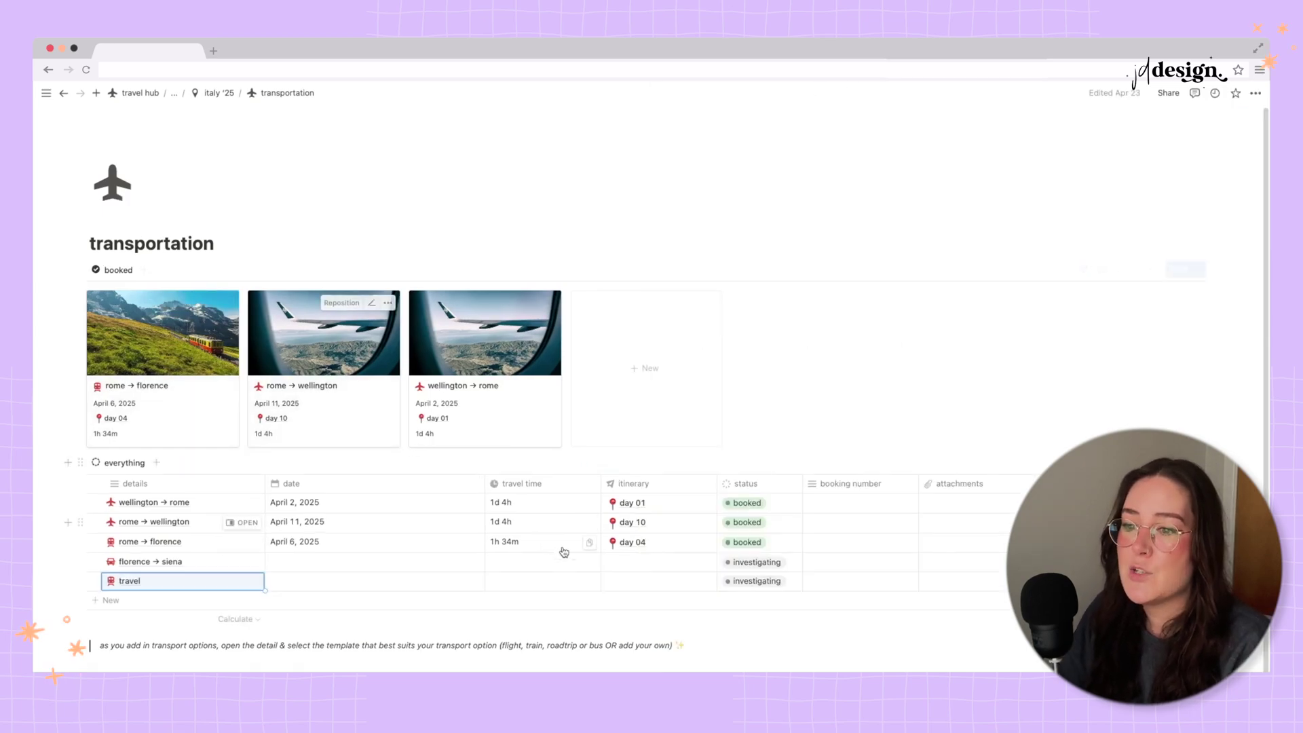
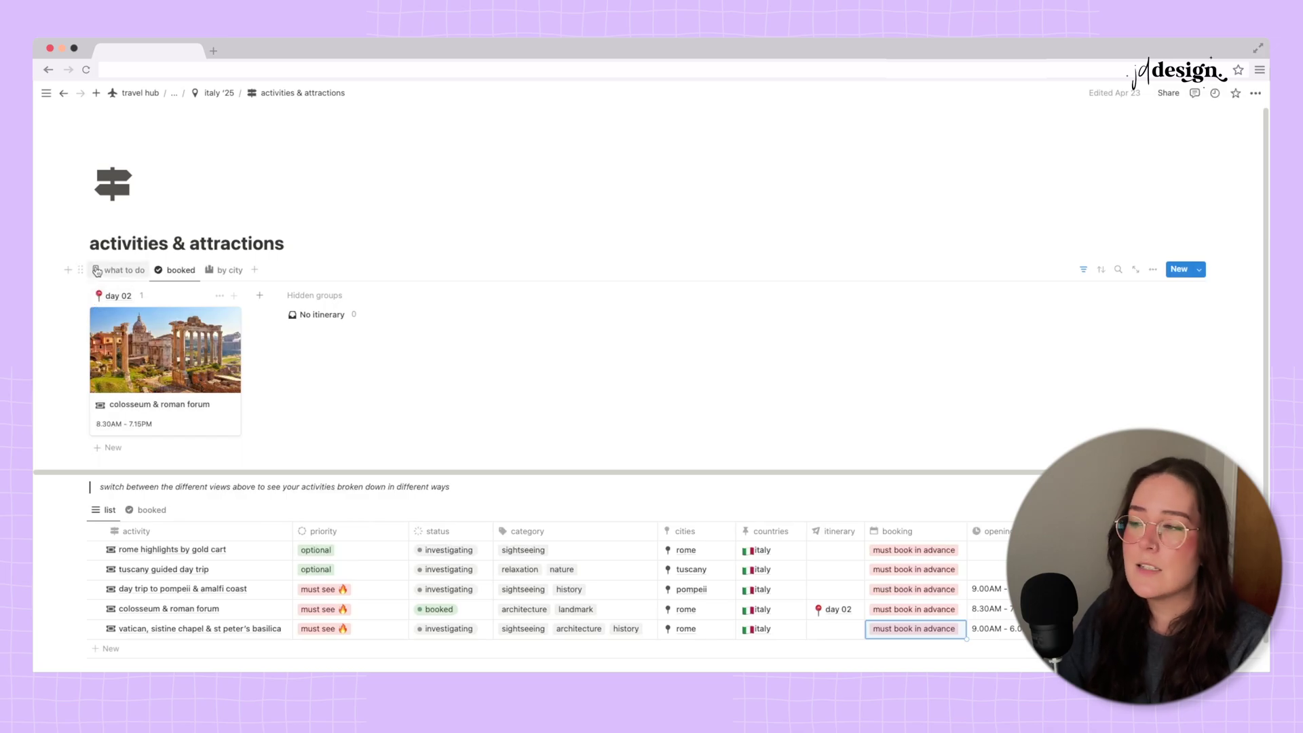
- View the activities & attractions in the what to do view and the by city view
click(122, 270)
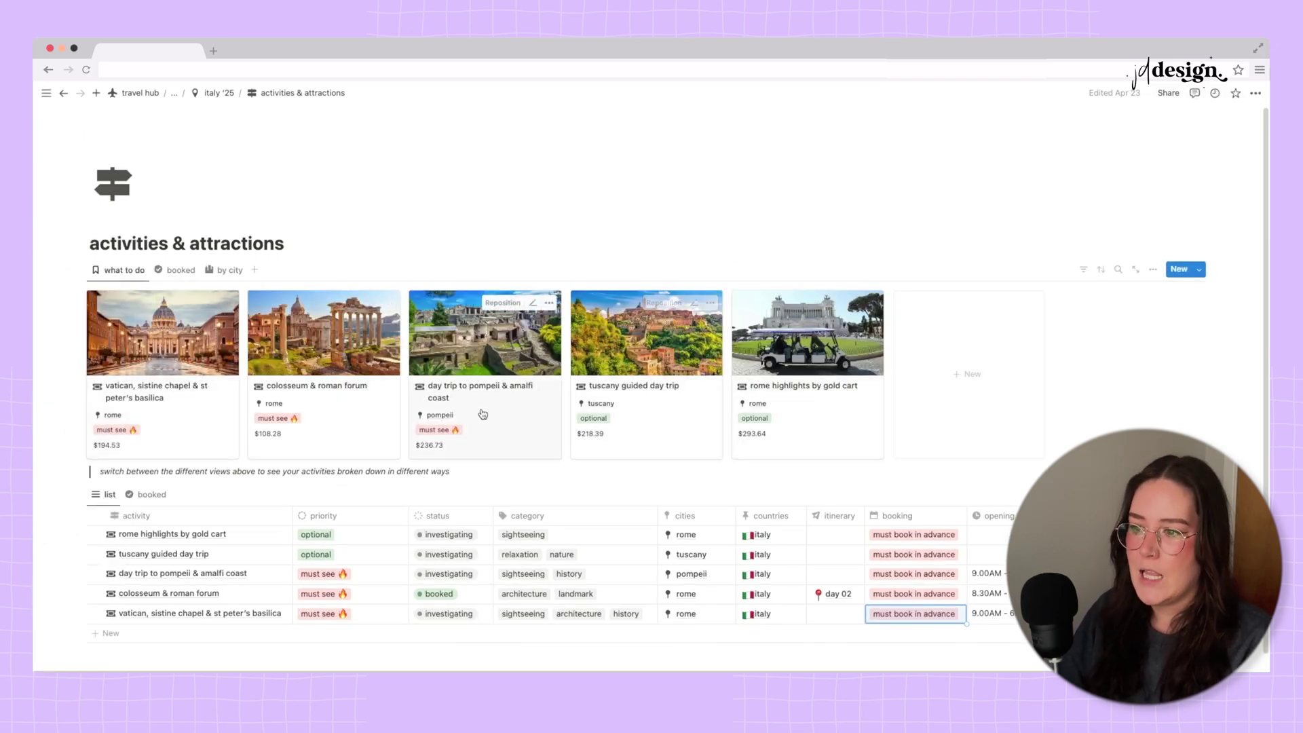
click(238, 274)
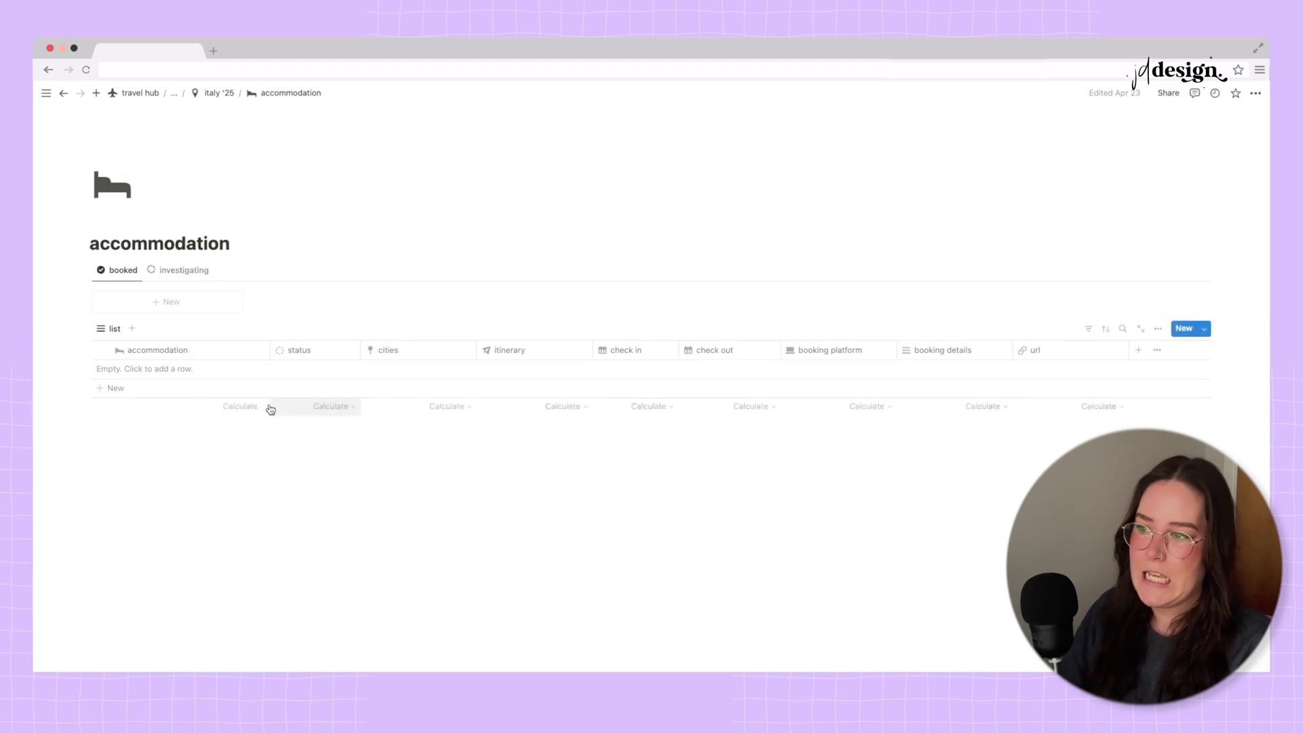
- Add an accommodation entry with the status investigating and show the investigating view above the list
click(308, 370)
click(335, 369)
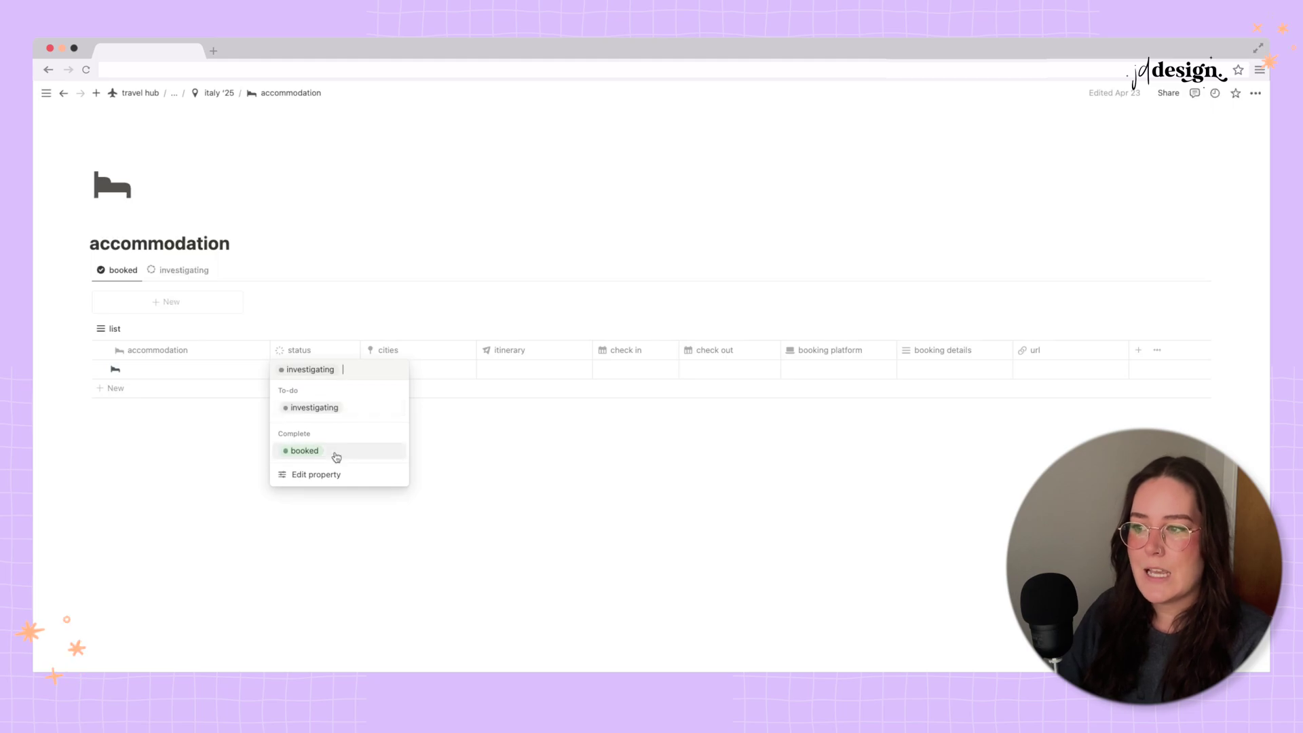
click(454, 382)
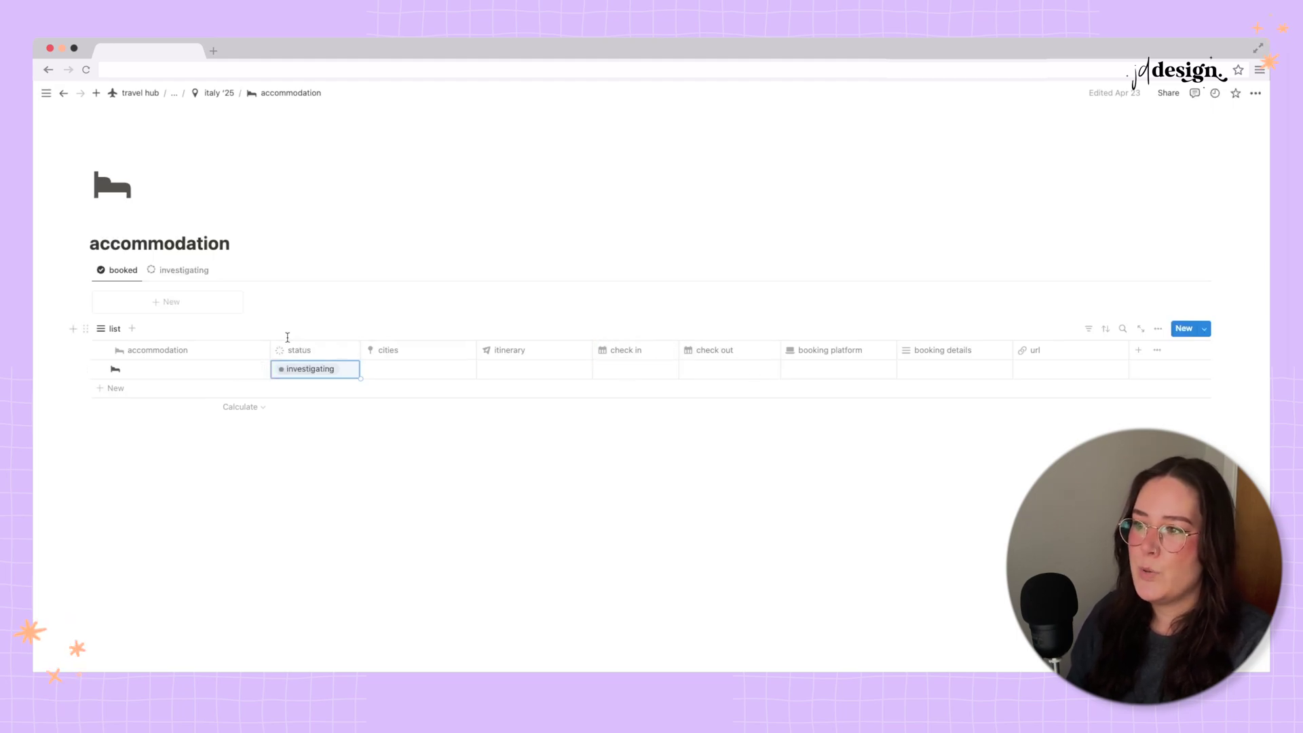
click(183, 271)
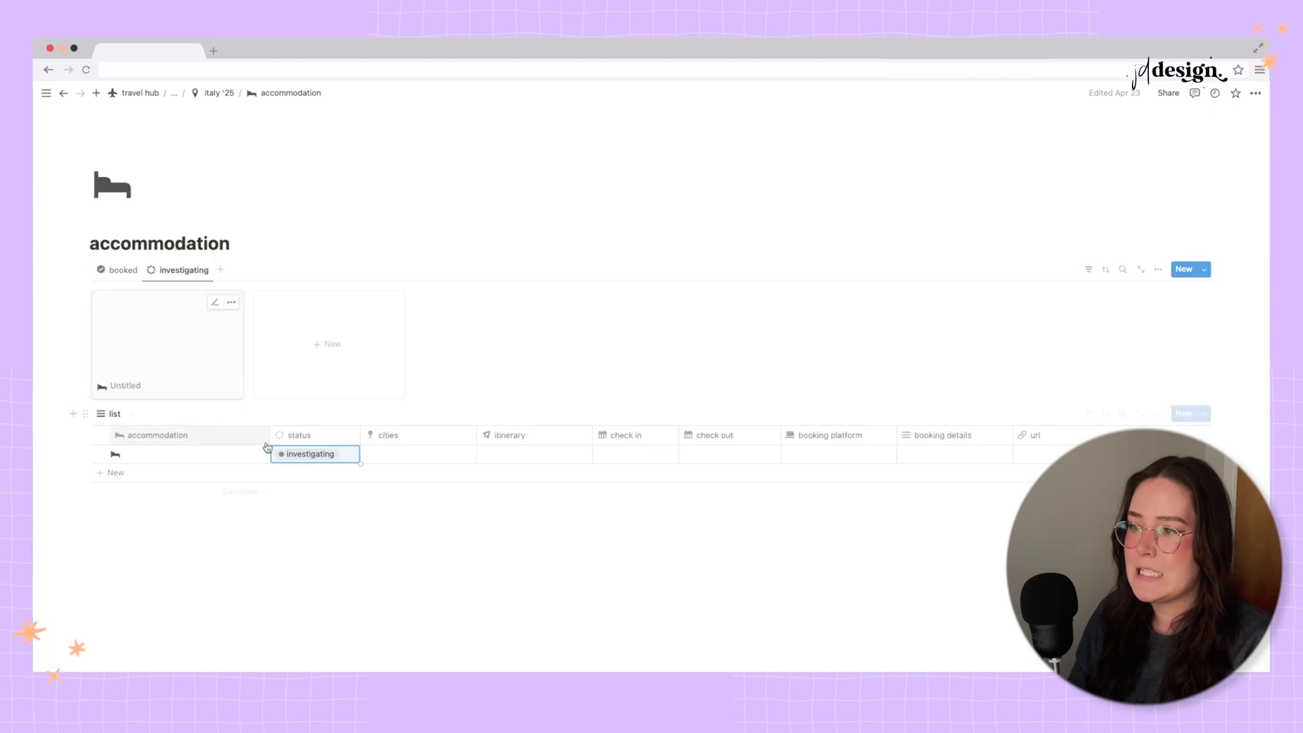
- Name the new accommodation entry airbnb and link it to the city tuscany and itinerary day 01
click(261, 453)
text(airbnb)
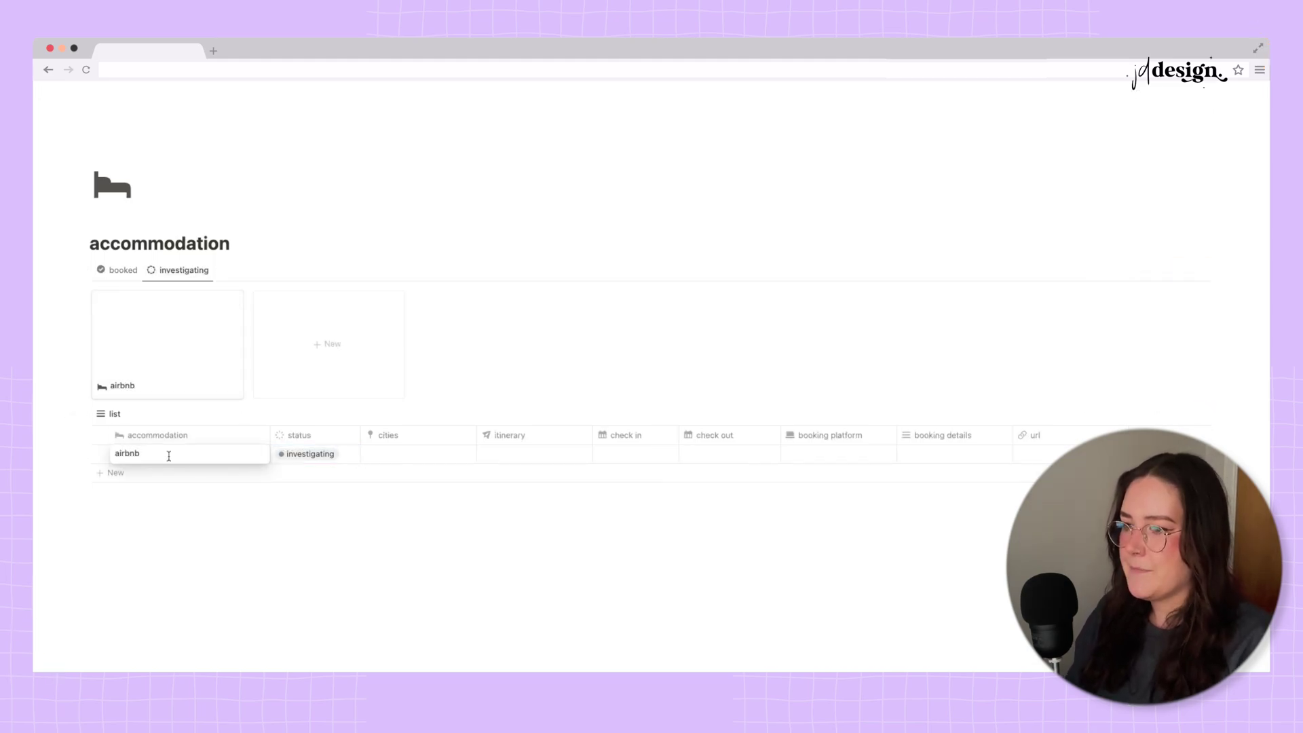
click(437, 455)
click(421, 513)
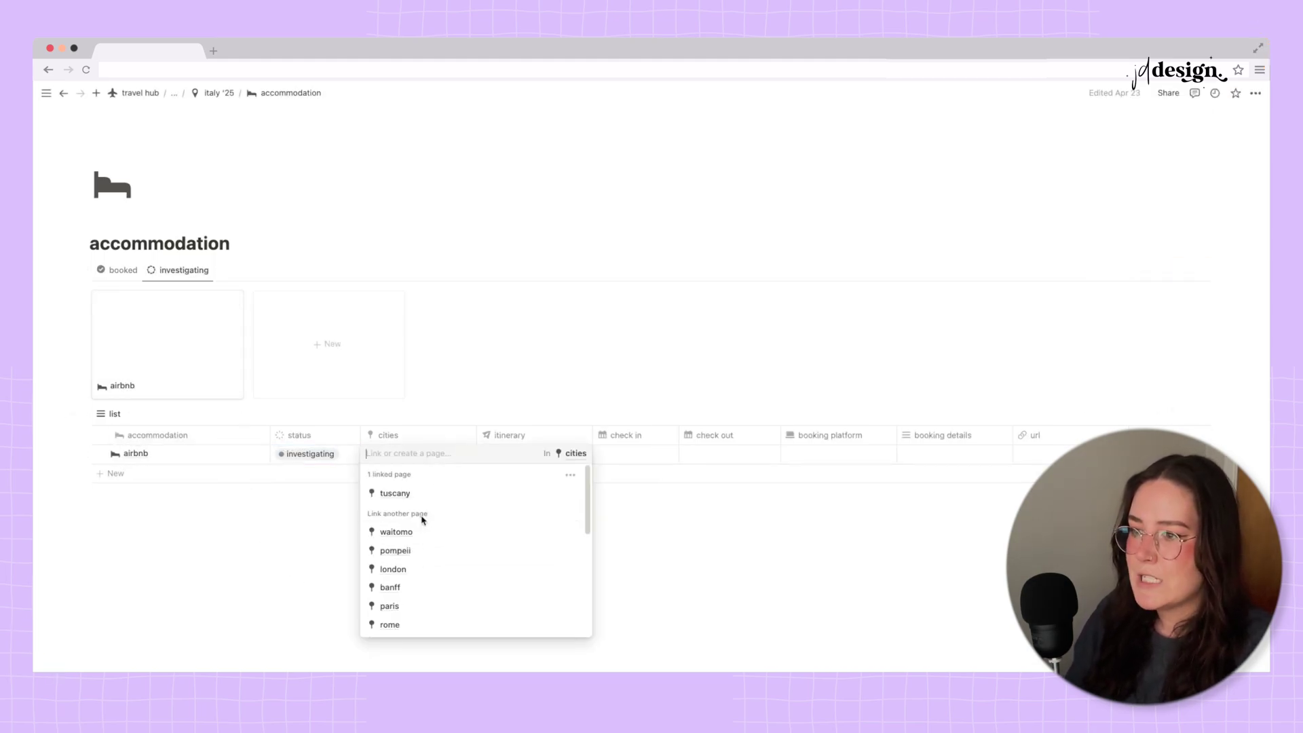
key(Escape)
click(568, 455)
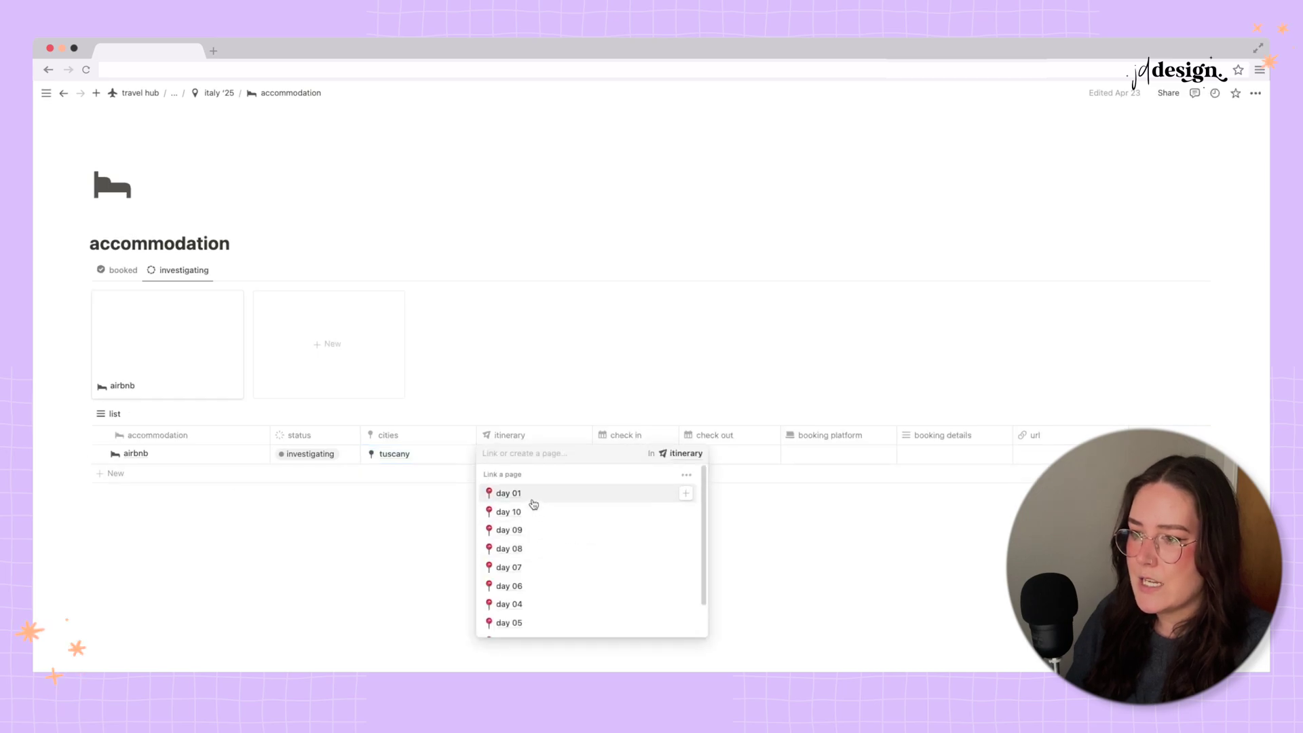
click(533, 502)
key(Escape)
- Set the airbnb entry's check in to June 17, 2024 and check out to June 20, 2024
click(641, 460)
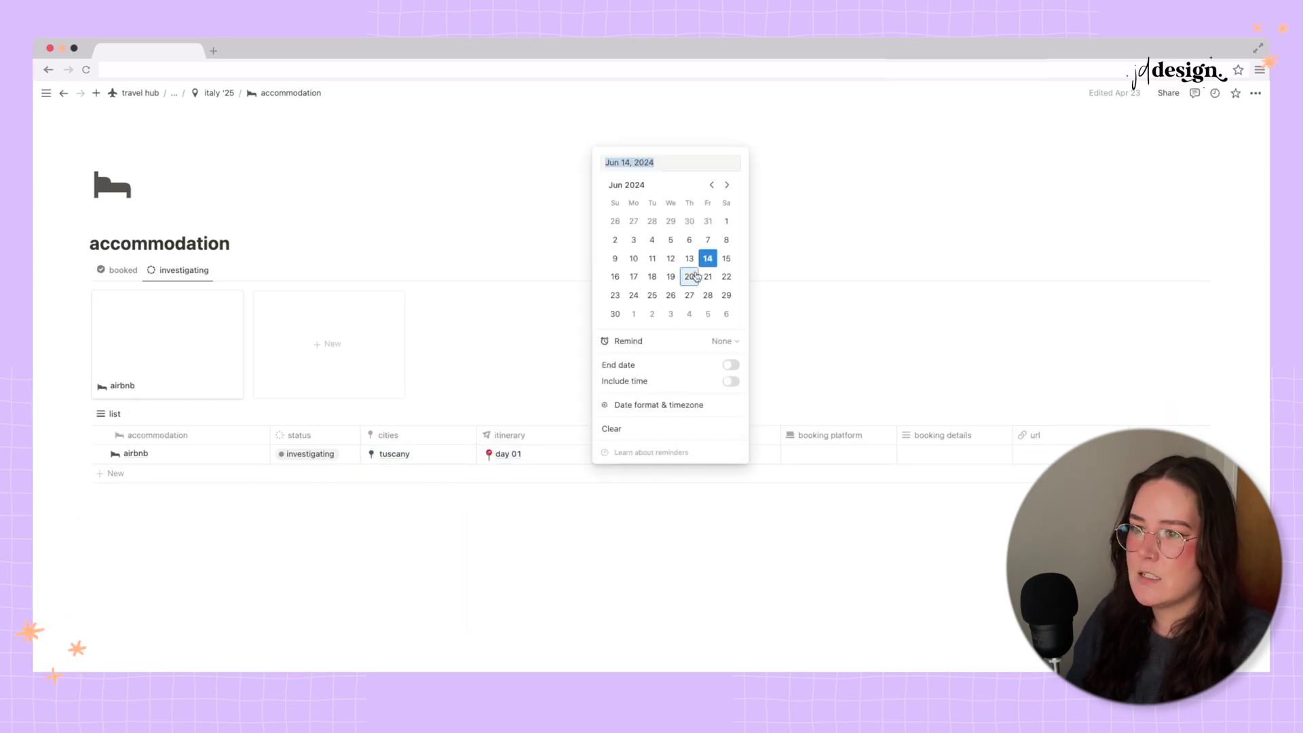
click(633, 276)
key(Escape)
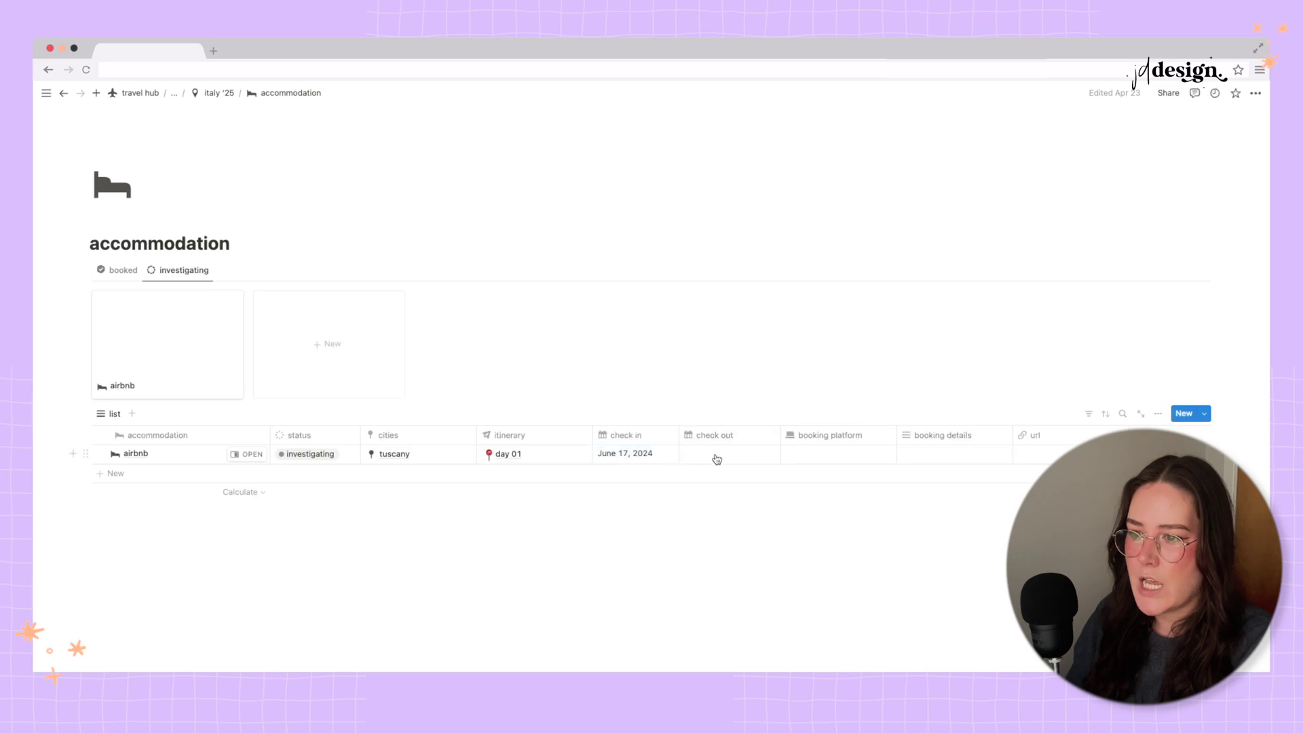
click(713, 454)
click(775, 276)
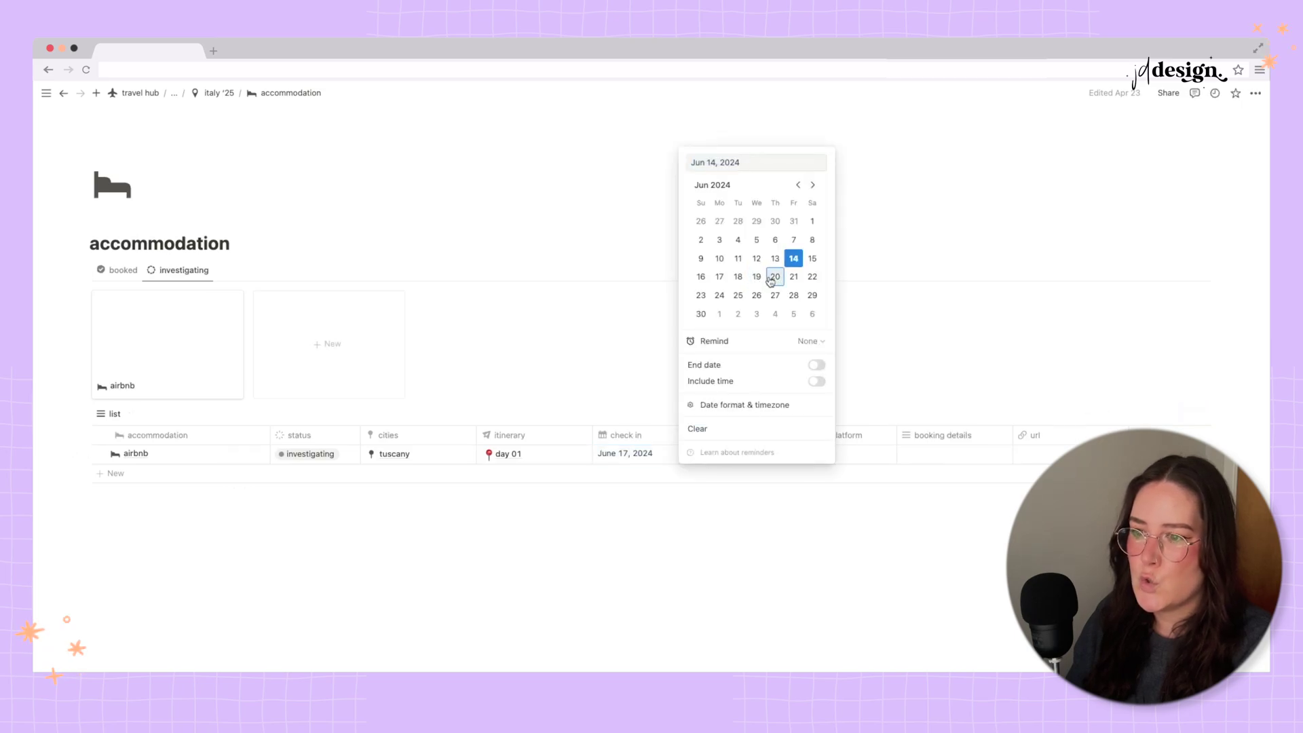
key(Escape)
- Set the airbnb entry's booking platform to airbnb, leaving the booking details empty
click(839, 453)
click(817, 524)
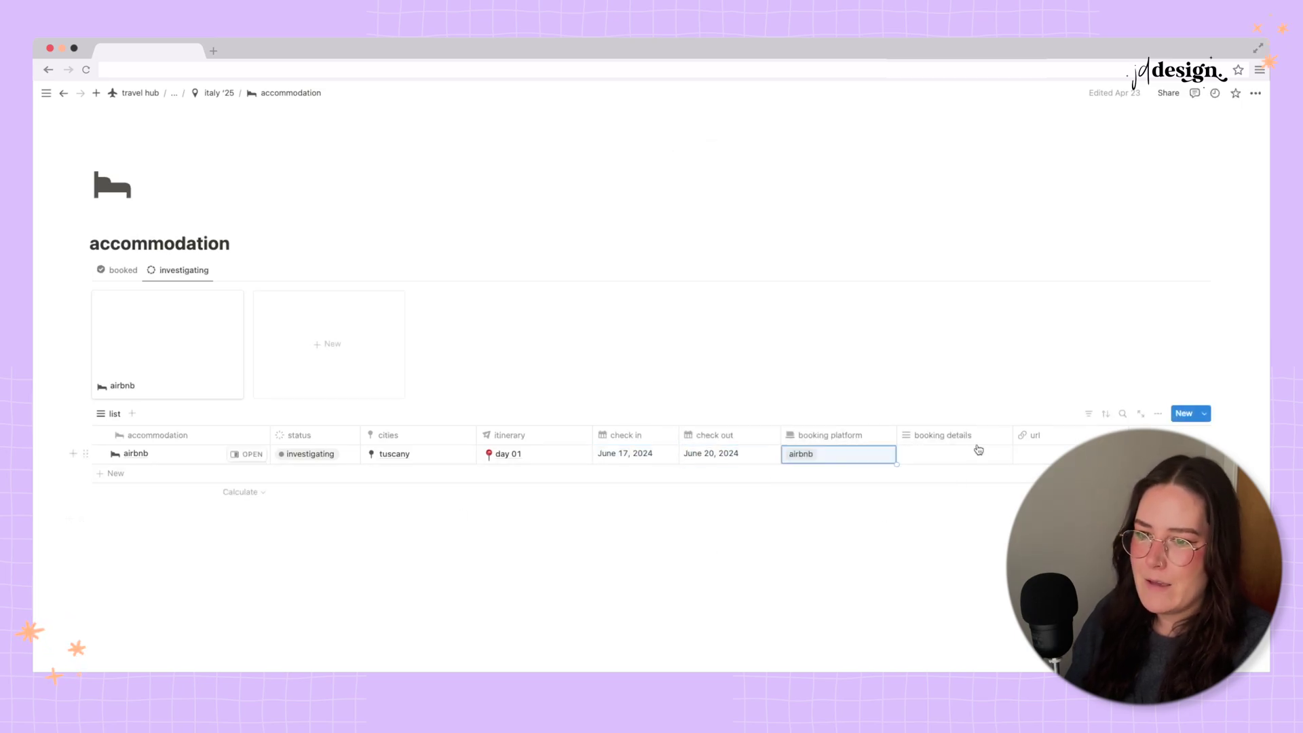
click(964, 455)
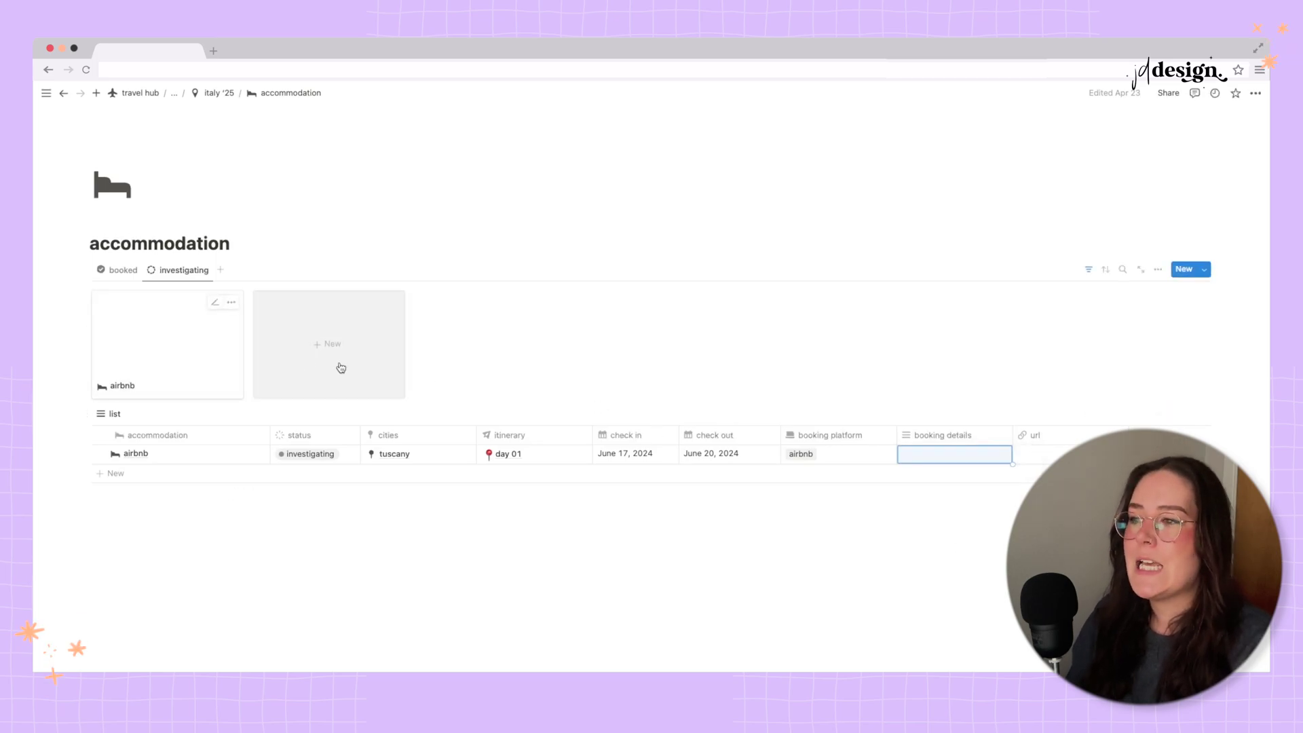
- Add another blank accommodation entry and set the airbnb entry's status to booked
click(112, 473)
click(303, 462)
click(309, 535)
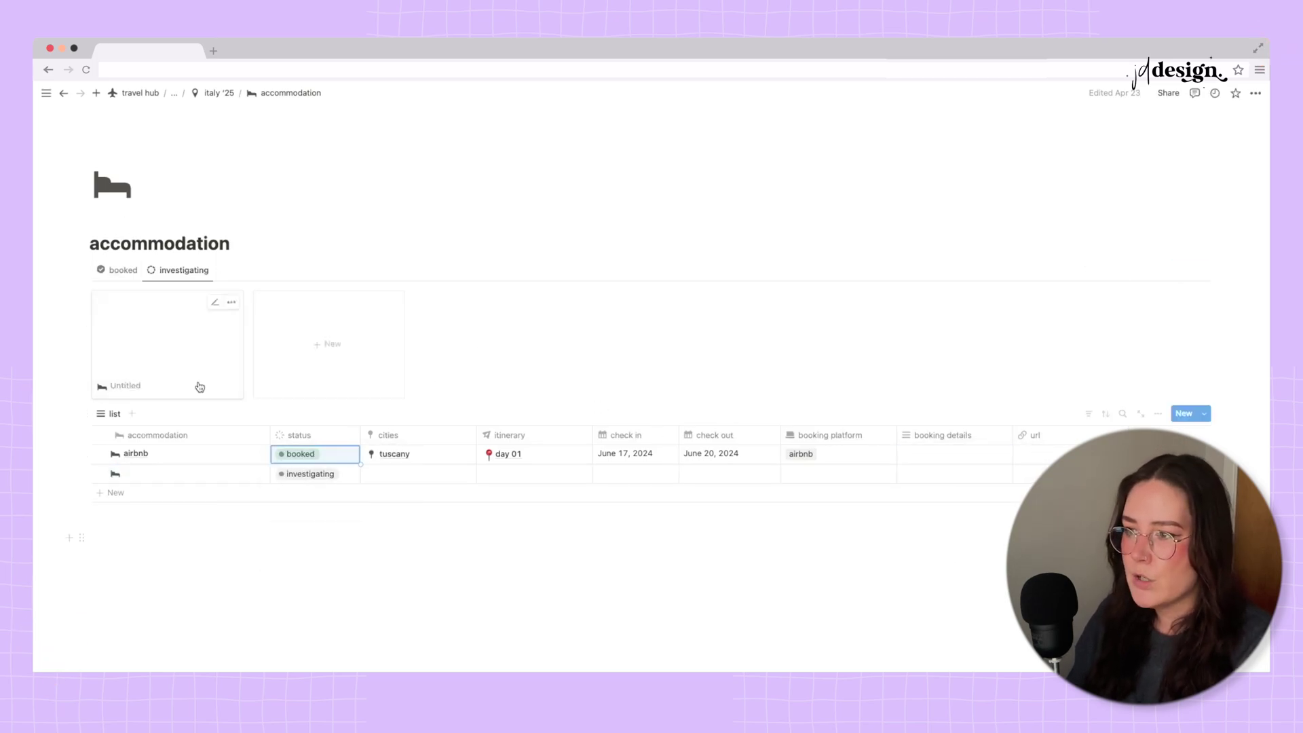
- Show only the booked entries in the accommodation gallery
click(120, 270)
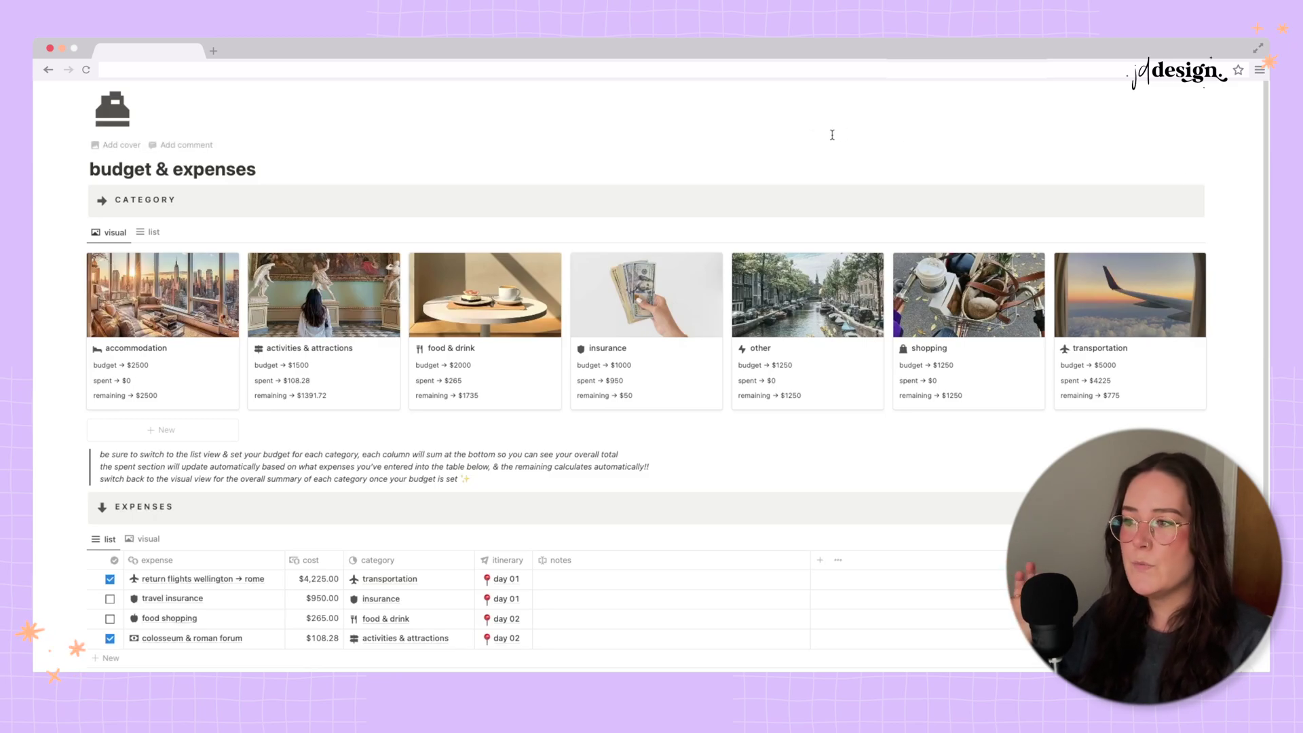
- Compare the list and visual views of the budget categories, and toggle the travel insurance expense's checkbox on and back off
click(155, 232)
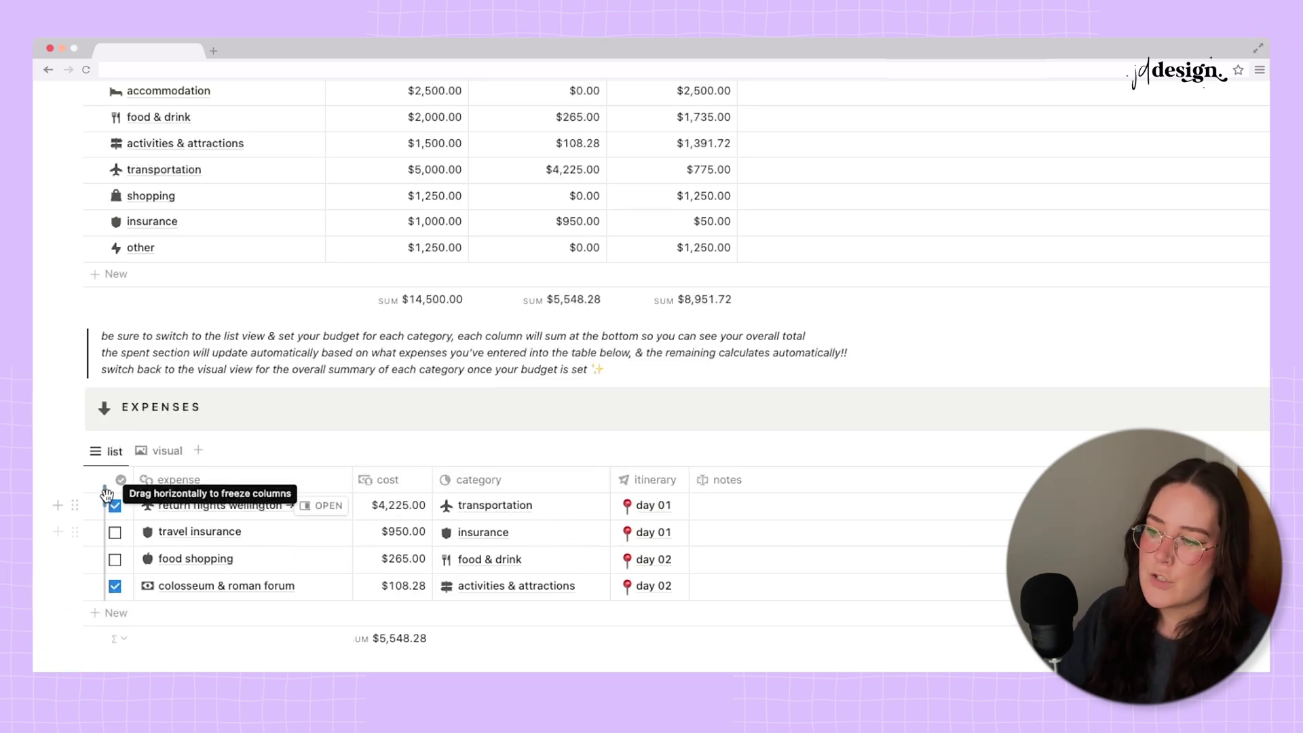
click(115, 533)
click(116, 533)
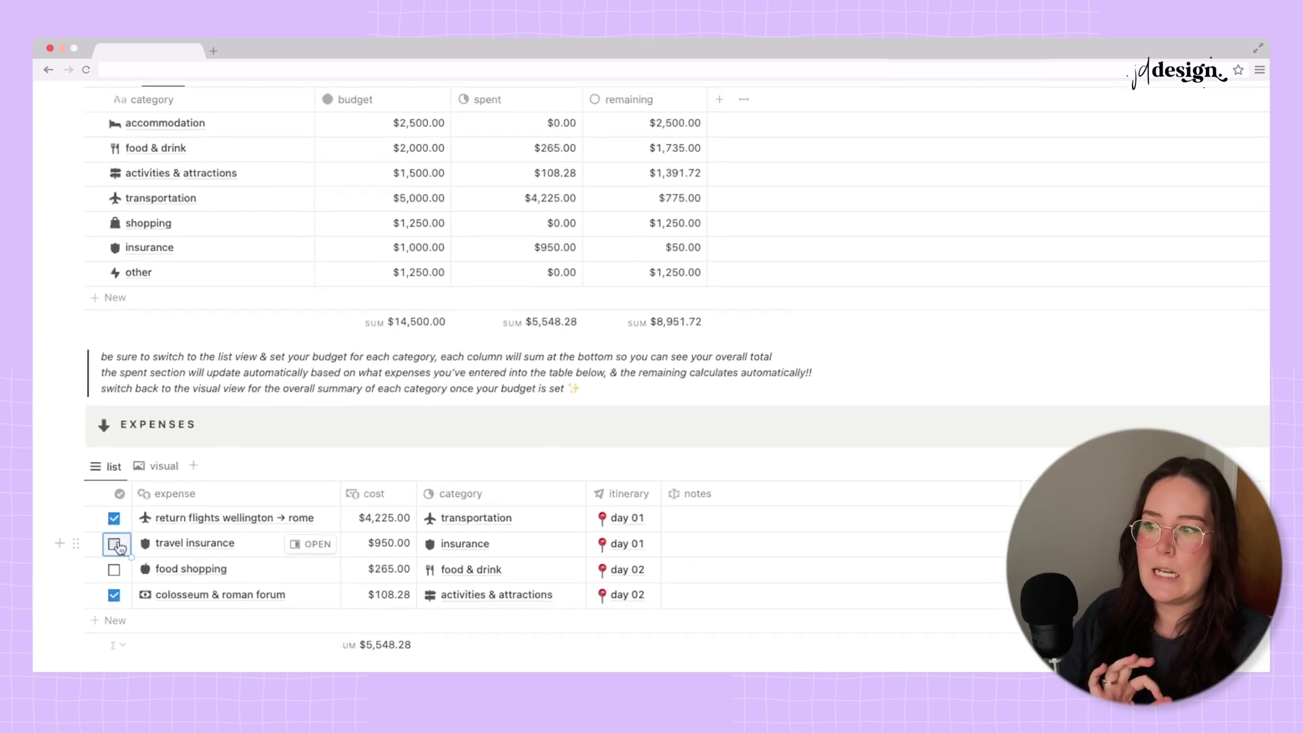
click(114, 222)
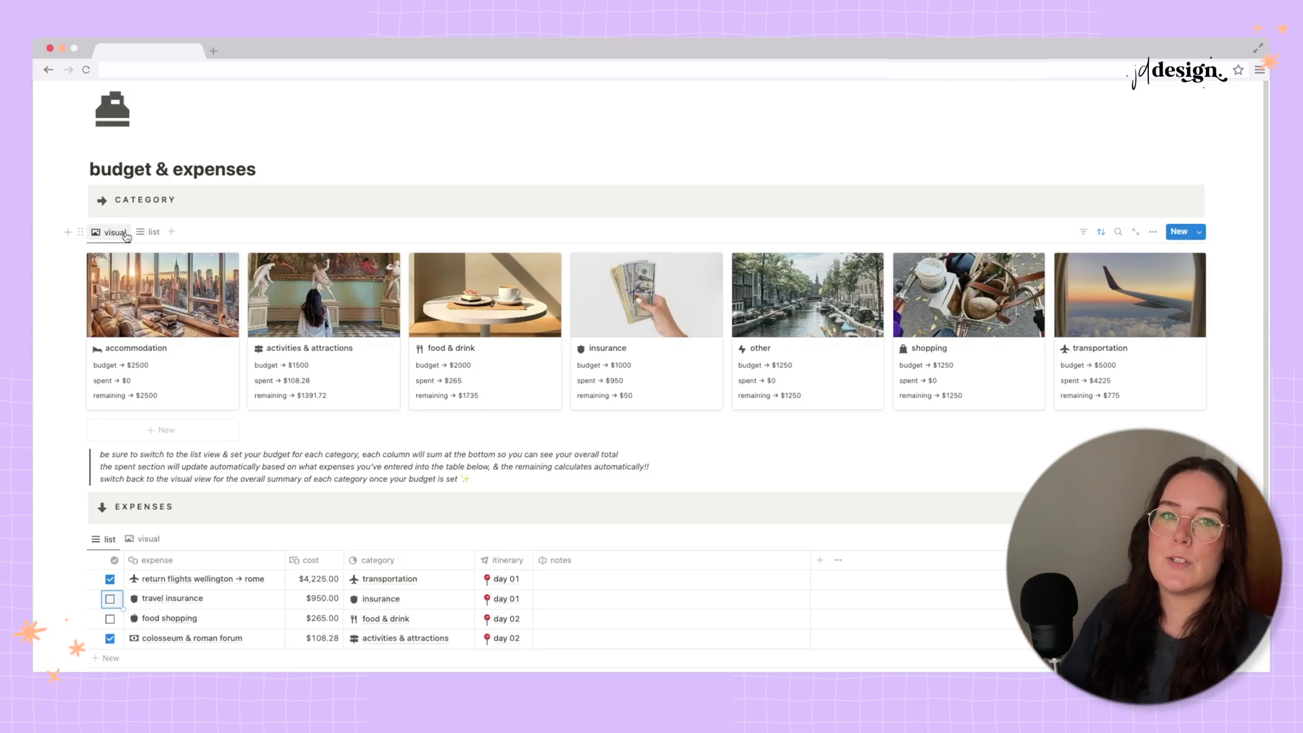
click(160, 233)
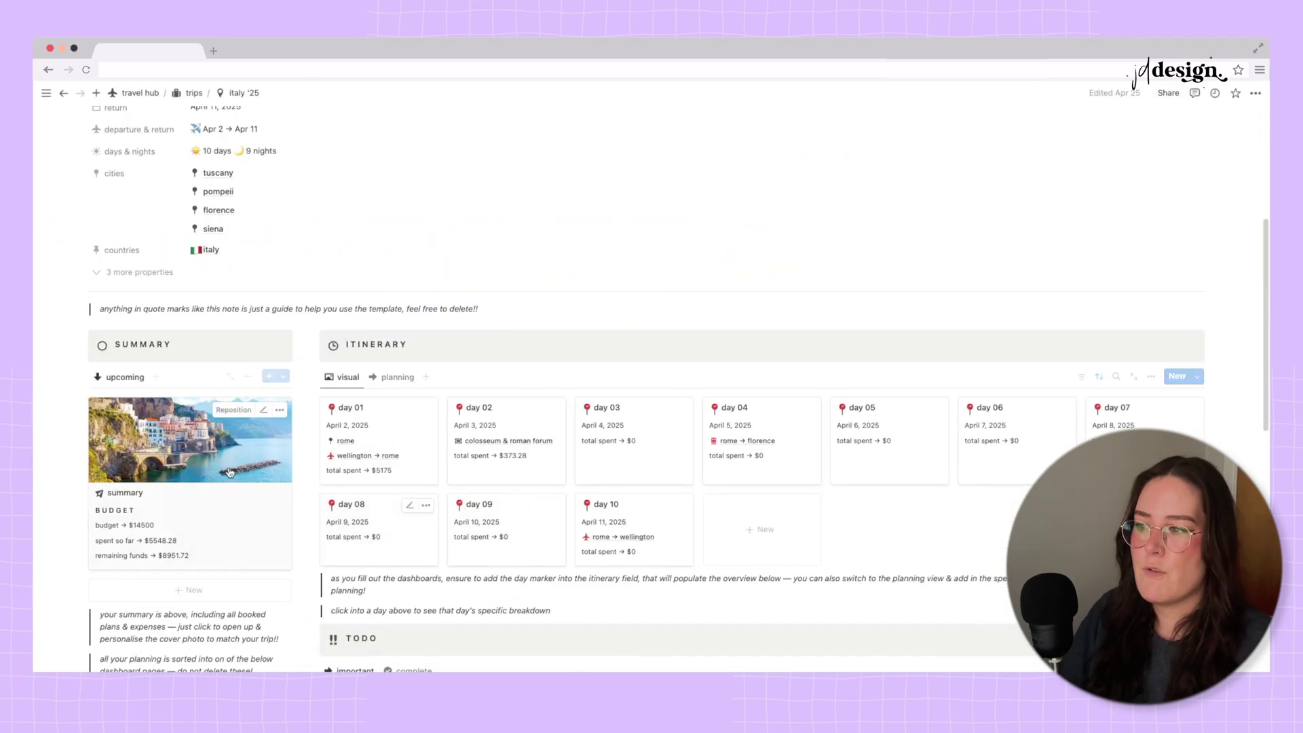
- Open the italy '25 trip summary and review its transport, accommodation, food & drink, activities and budget sections
click(224, 550)
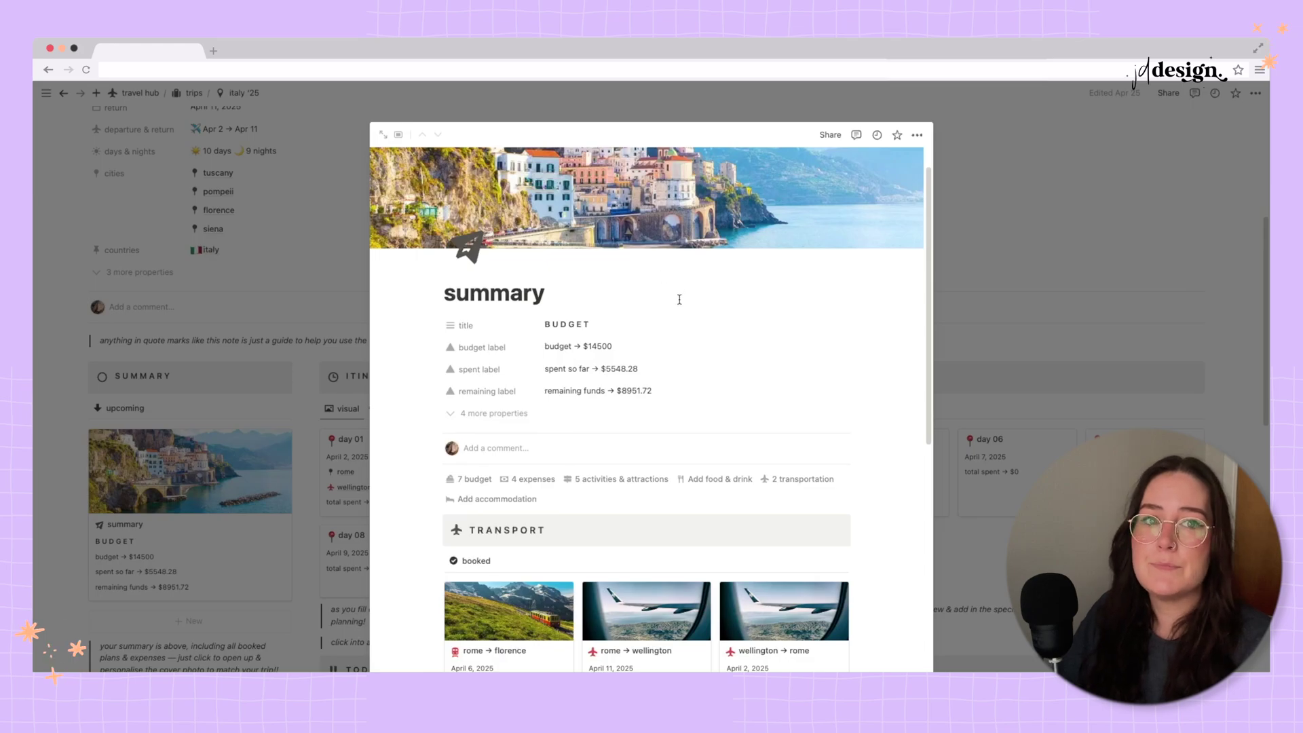
scroll(677, 302, down, 1)
scroll(543, 536, down, 1)
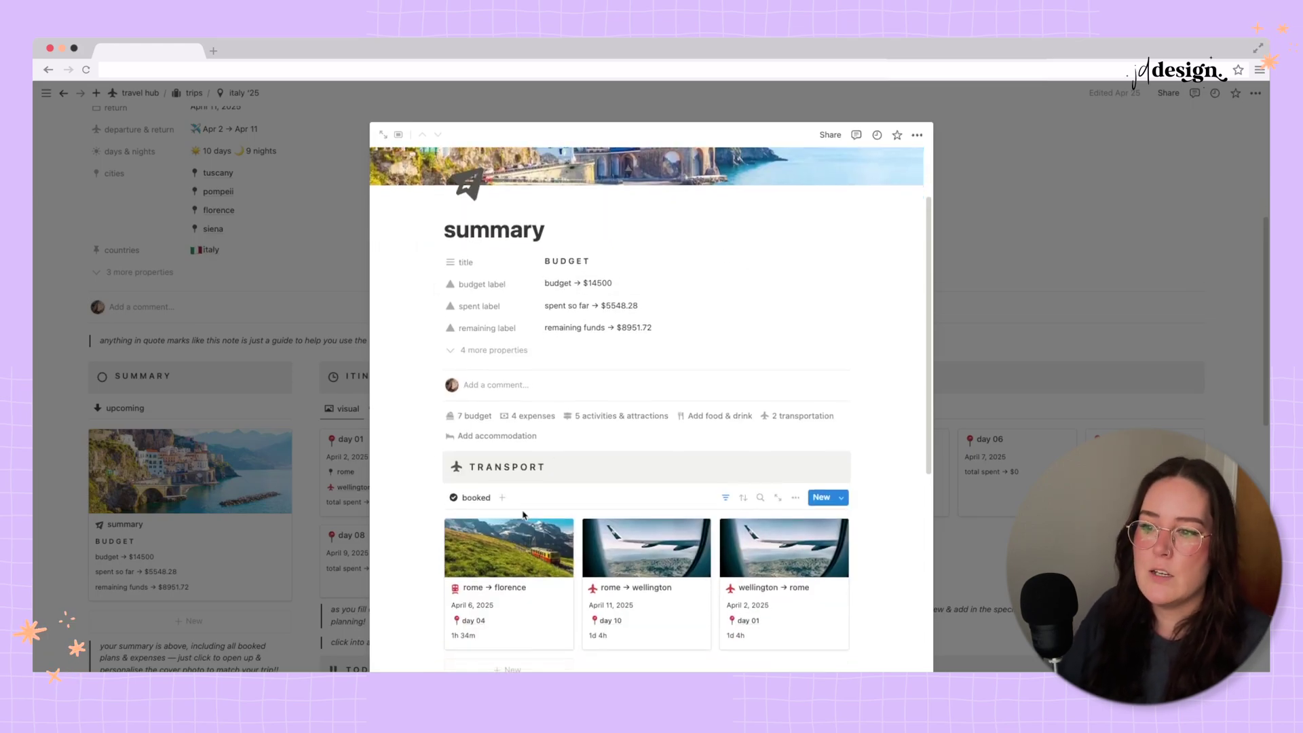
scroll(541, 546, down, 4)
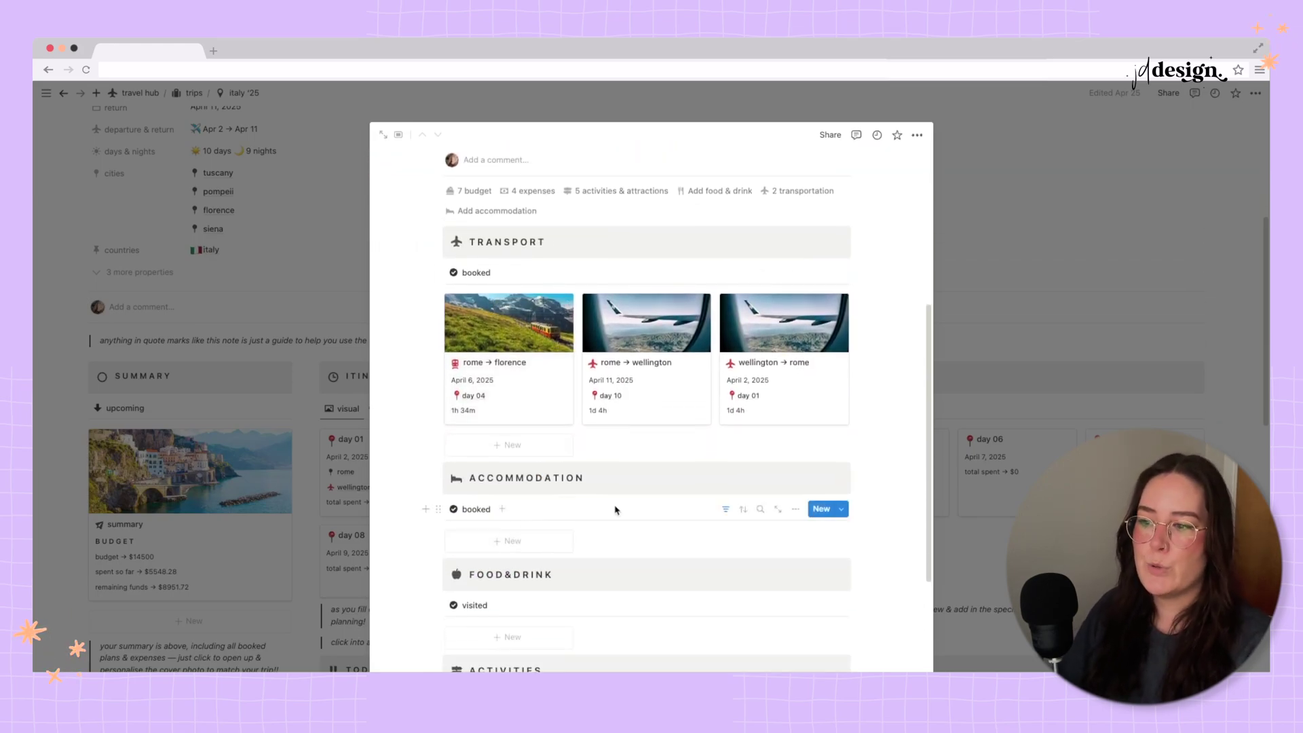
scroll(615, 511, down, 2)
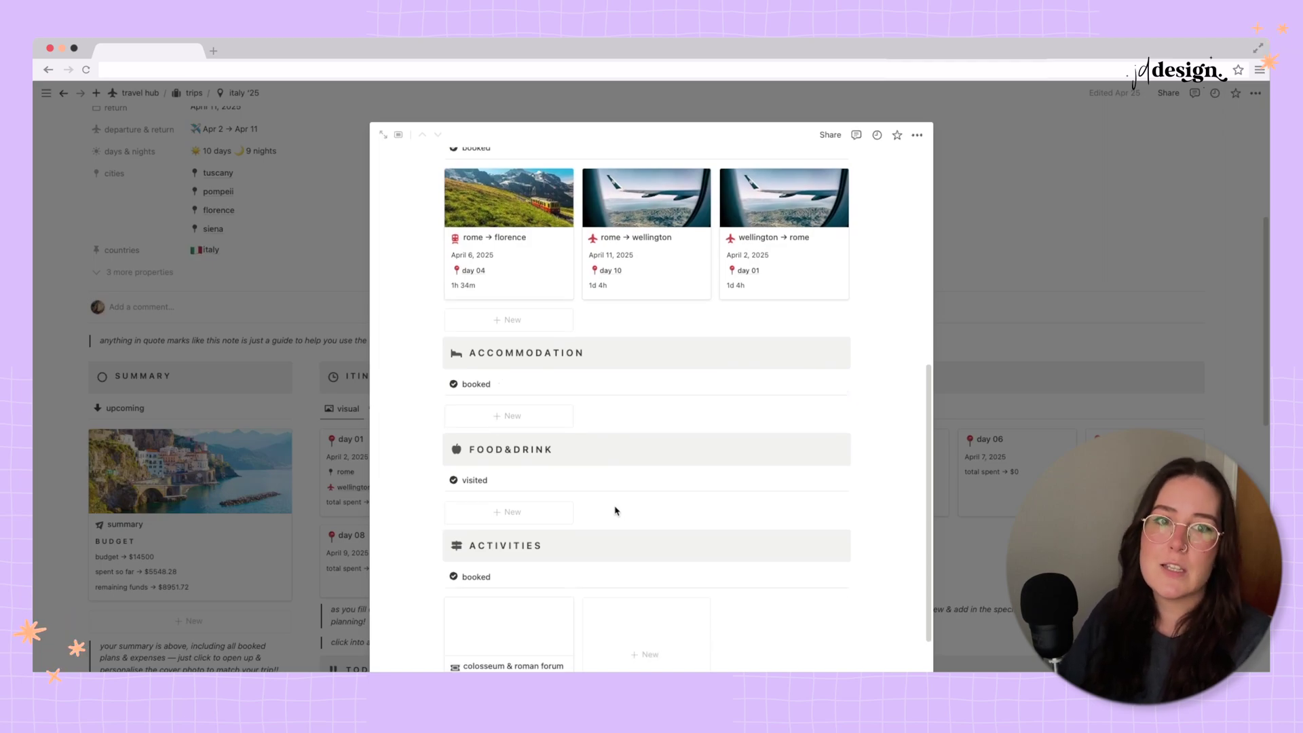
scroll(582, 497, down, 2)
scroll(582, 495, down, 1)
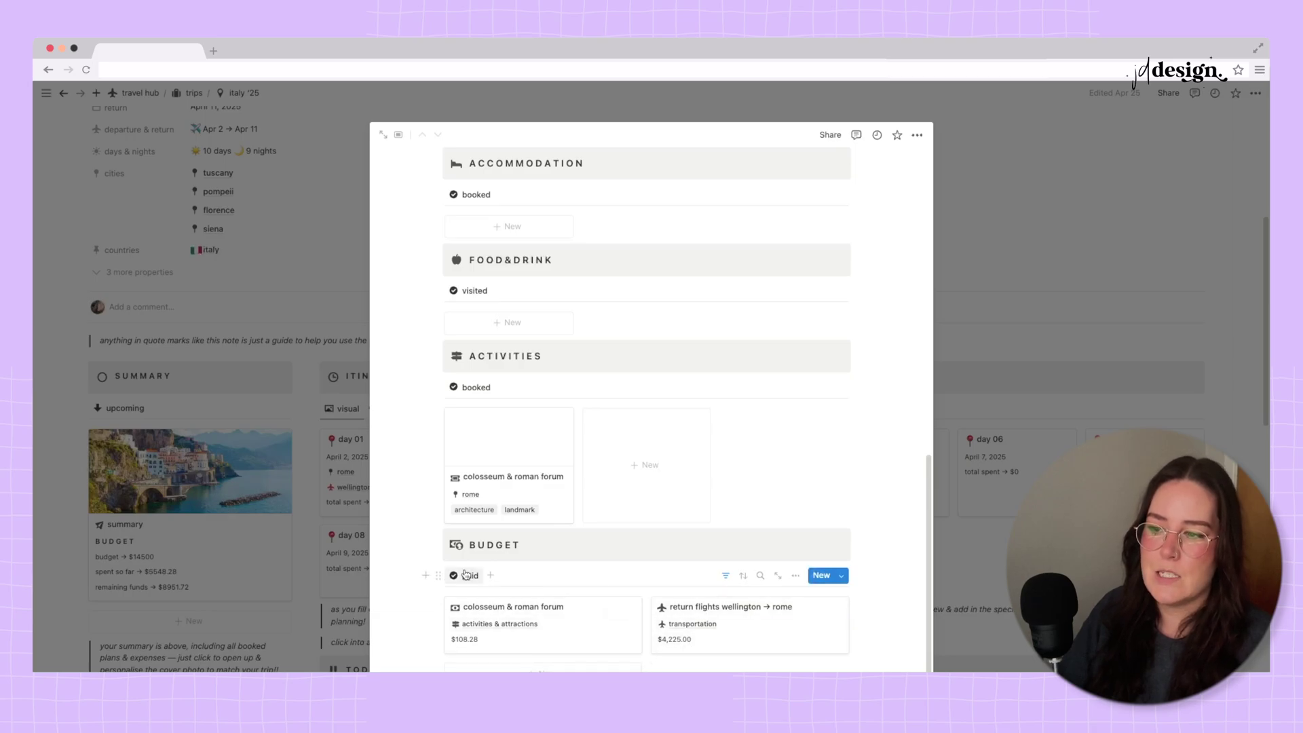
scroll(611, 563, up, 10)
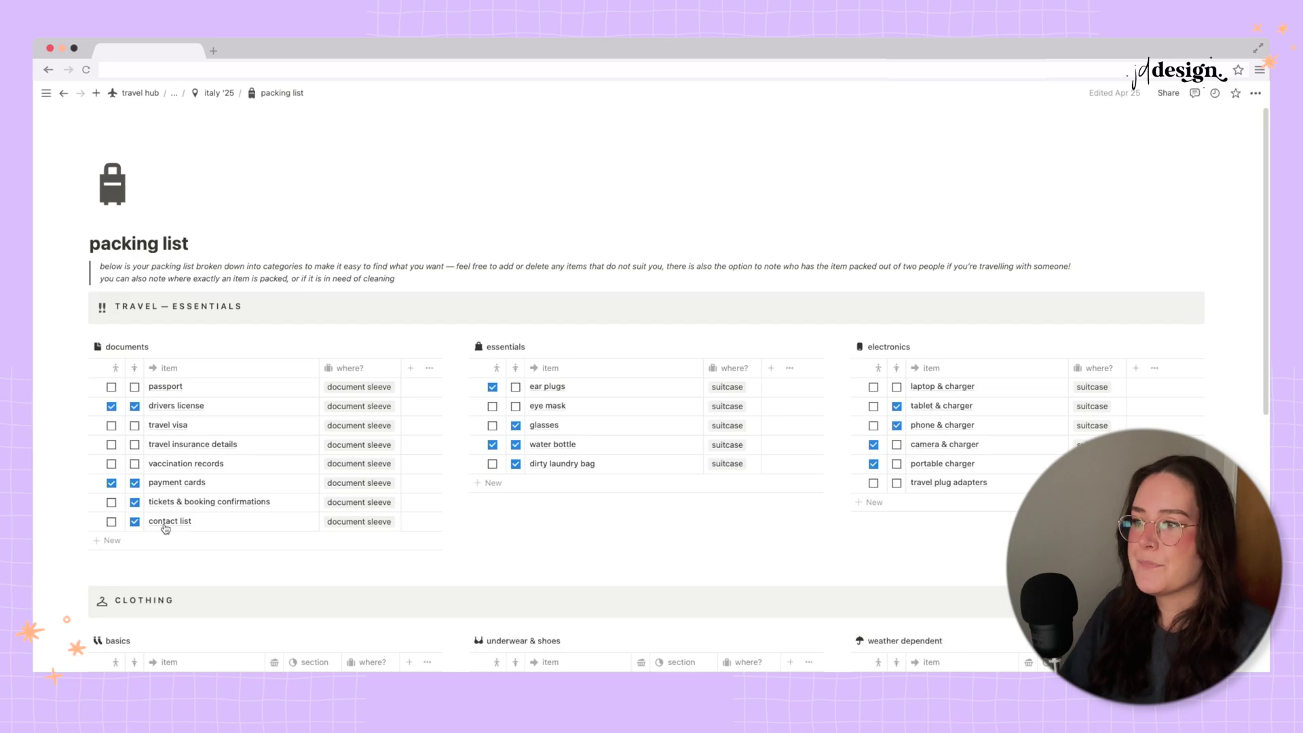
- Look through the packing list's travel essentials, clothing and health & beauty sections, including who packs each item and where
scroll(316, 371, down, 2)
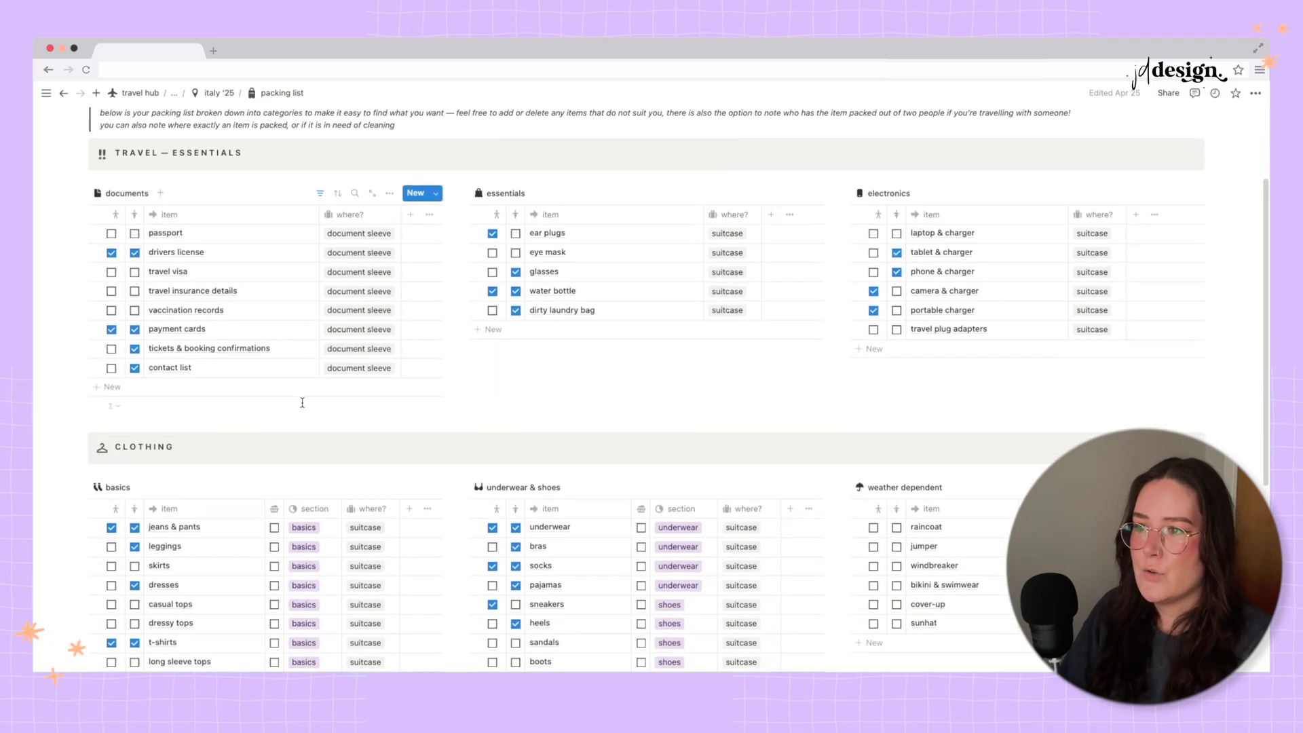
scroll(309, 400, up, 2)
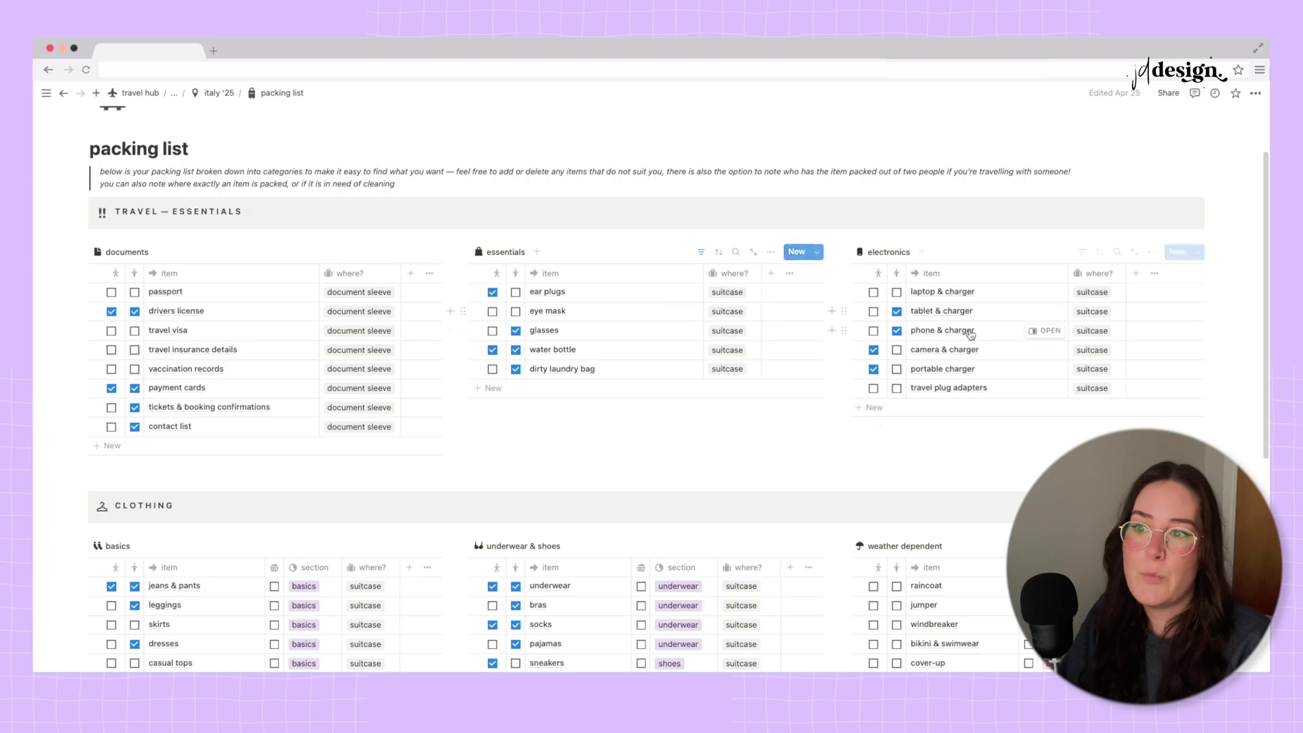
click(516, 370)
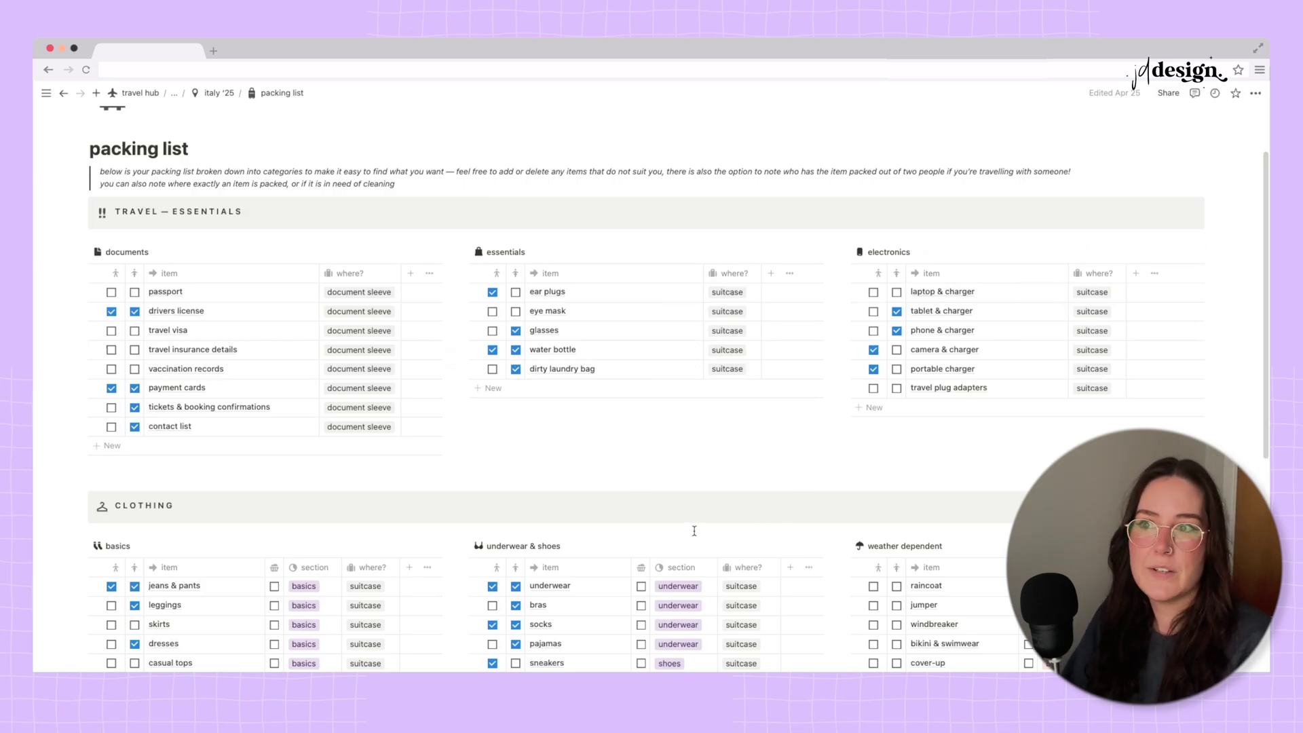
scroll(695, 531, down, 3)
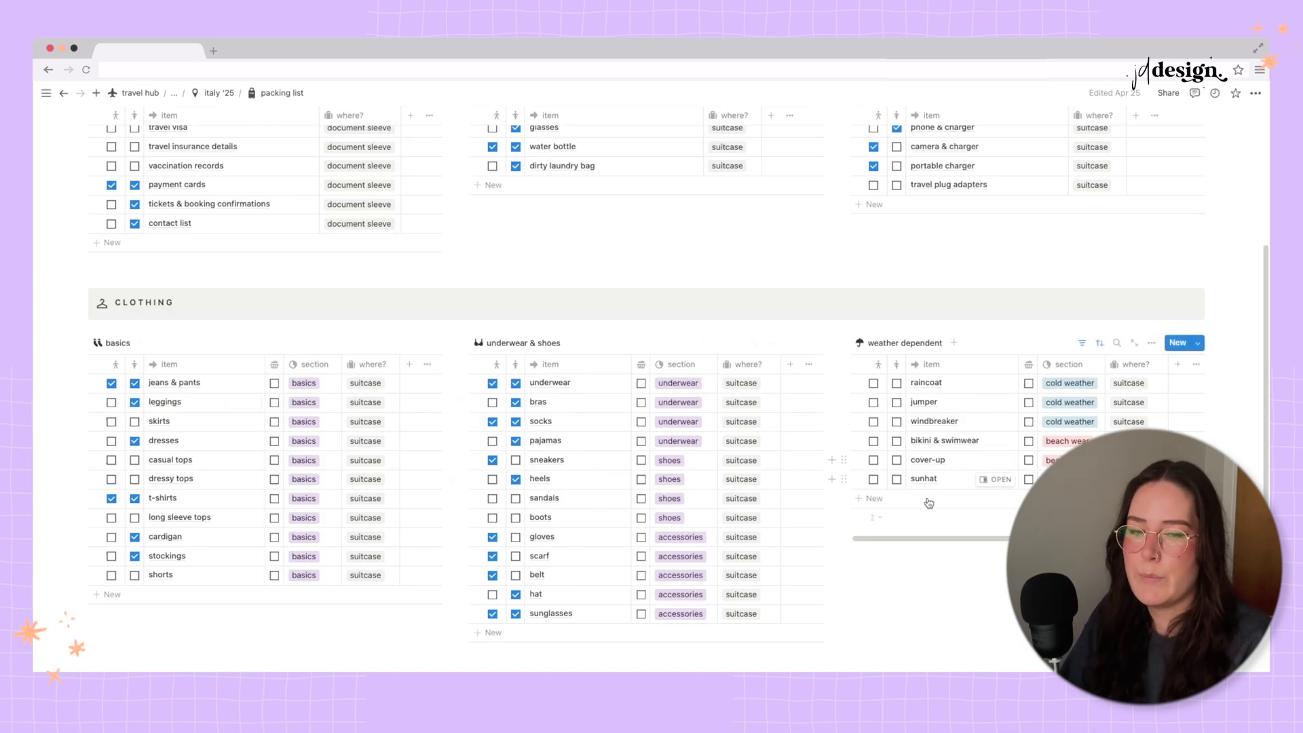
scroll(879, 479, down, 4)
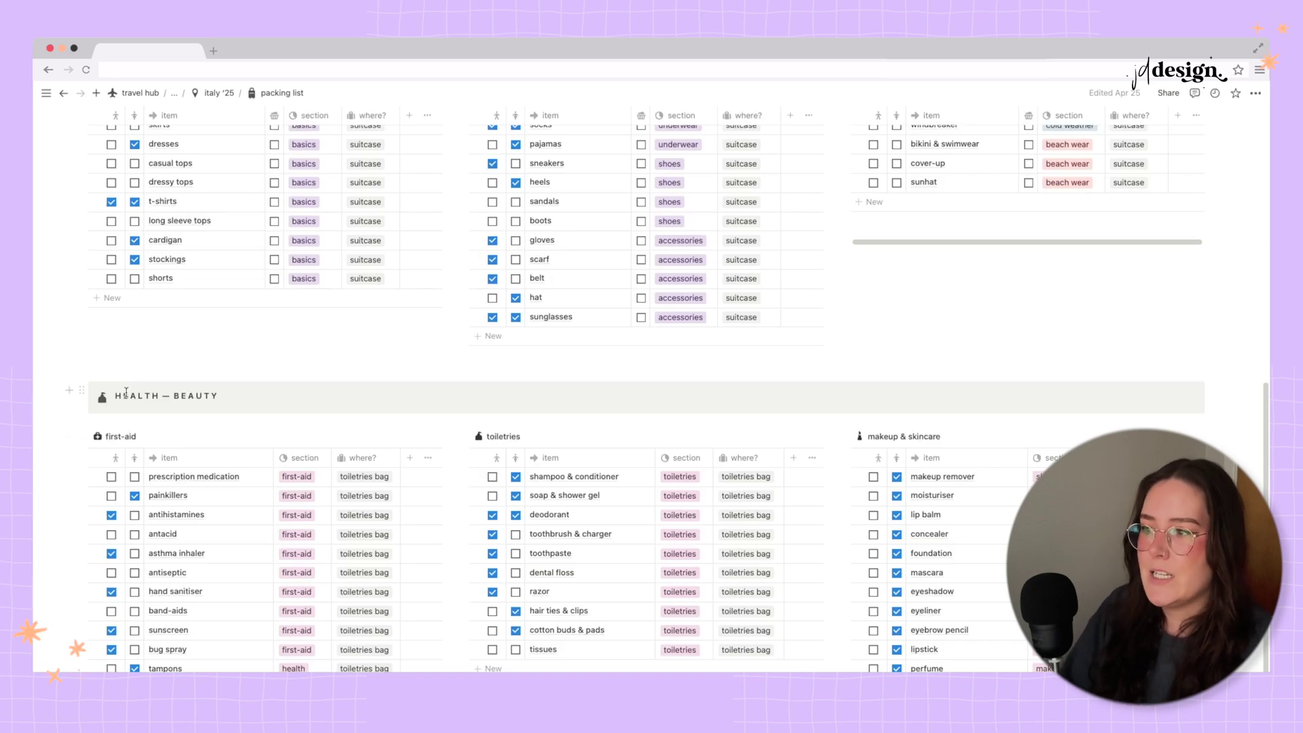